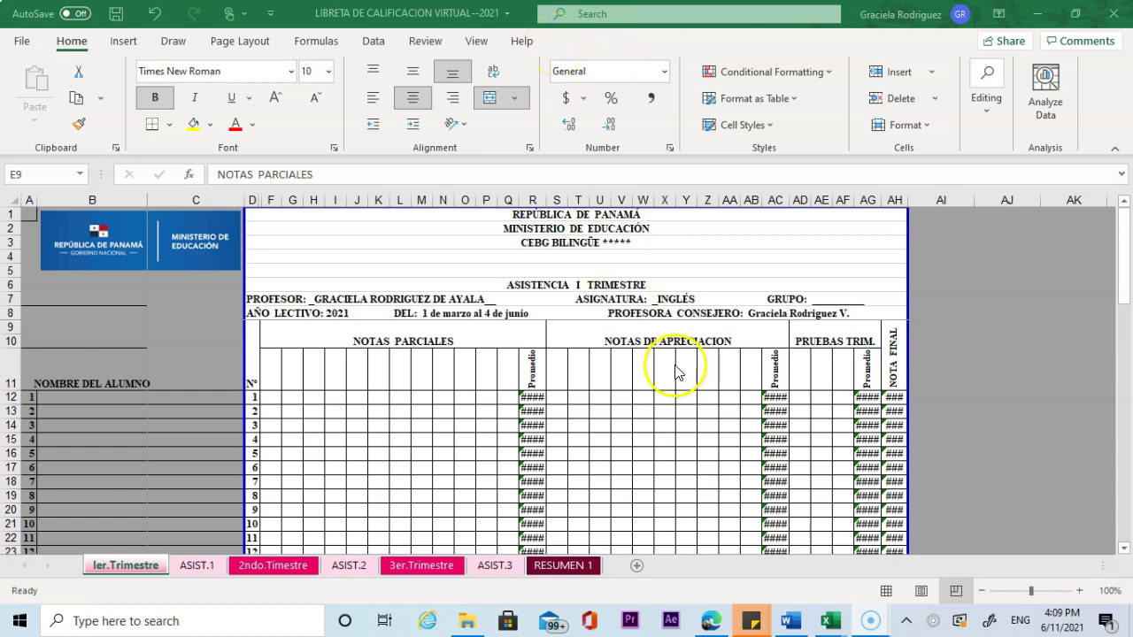
Step: Open Edge and search Bing for 'unscreen photo'
click(708, 625)
text(u)
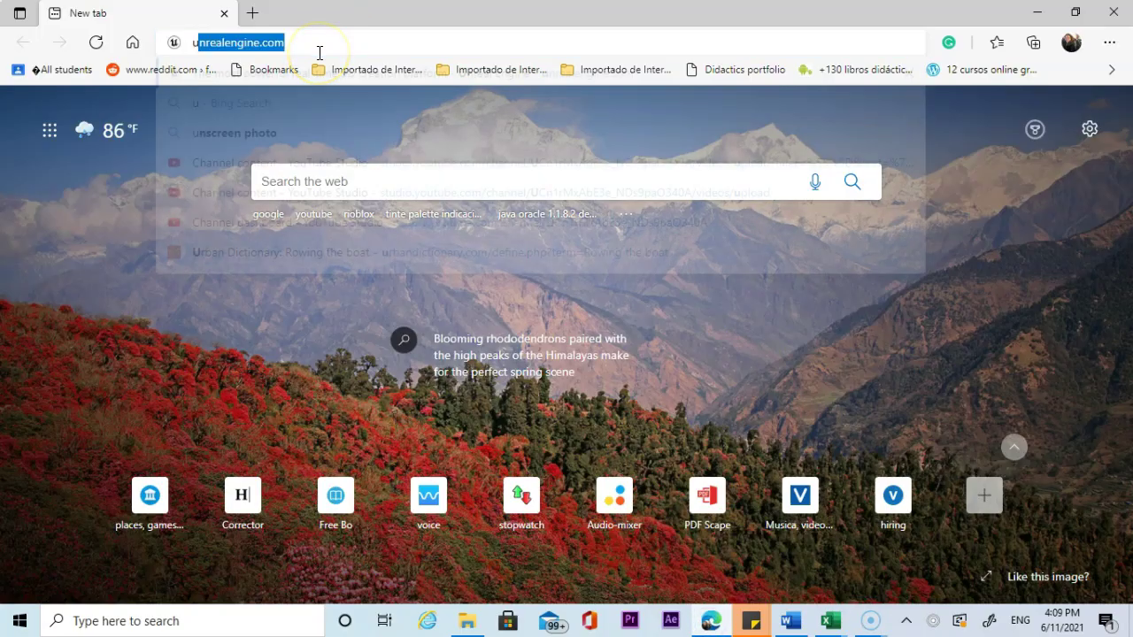
text(nscreen)
key(BackSpace)
text(photo)
key(Return)
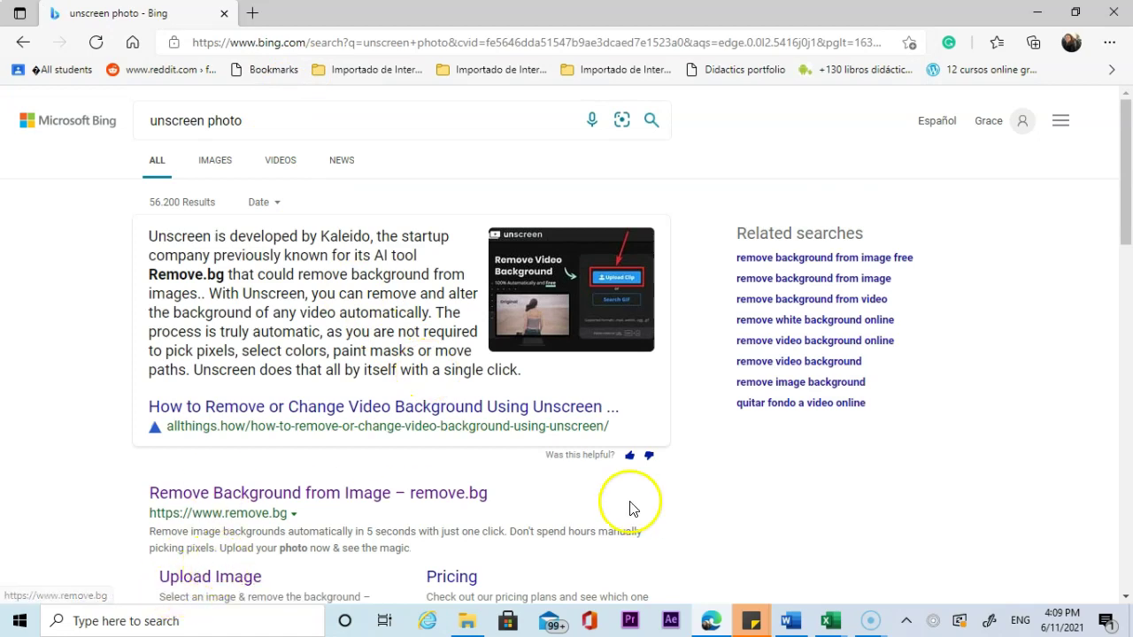
Step: Open the remove.bg result and start uploading an image
scroll(1126, 597, down, 4)
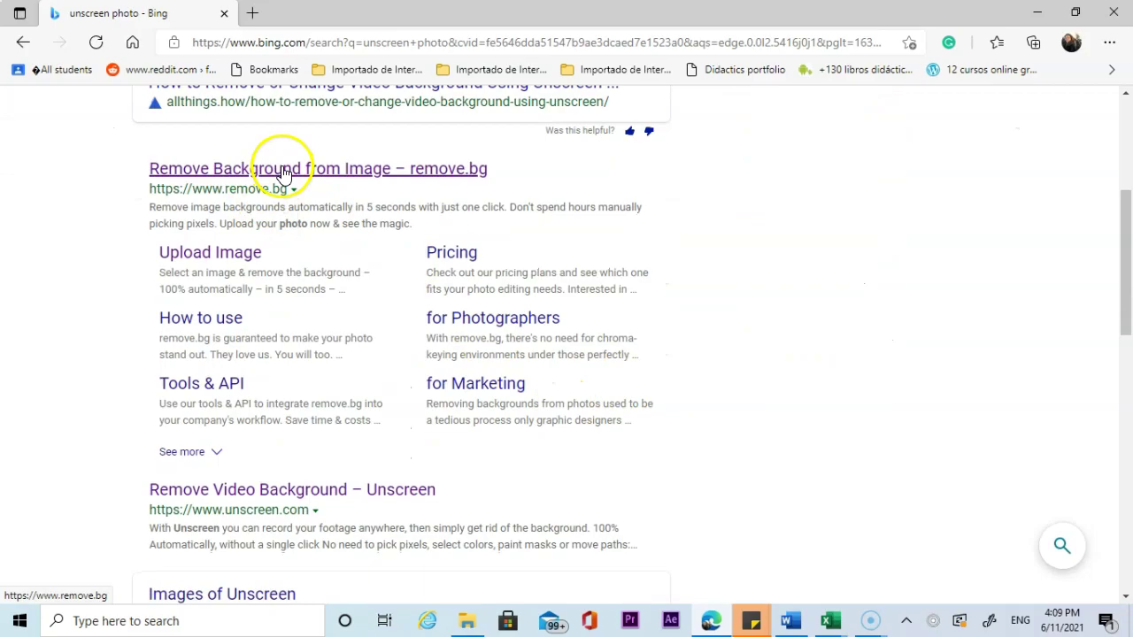
click(282, 169)
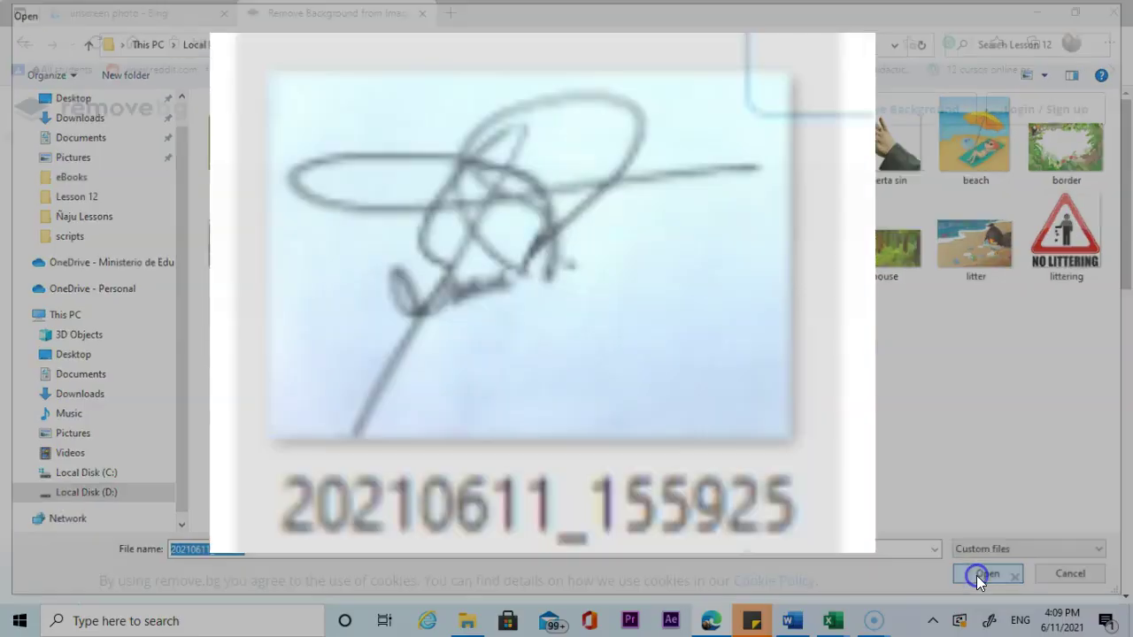
click(976, 575)
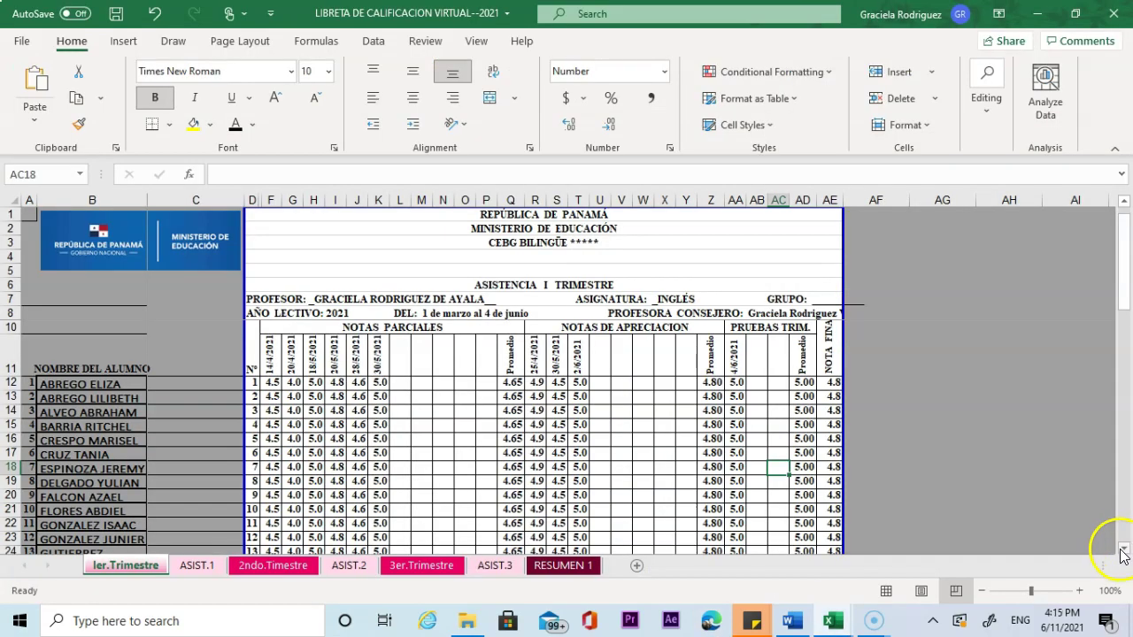
click(1124, 548)
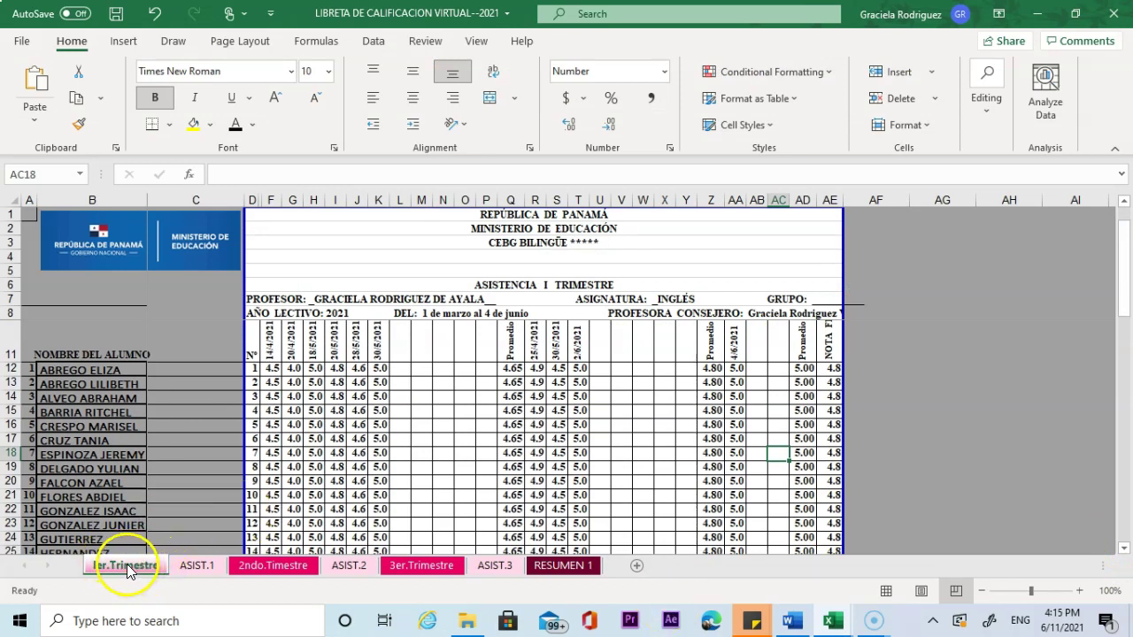
click(194, 574)
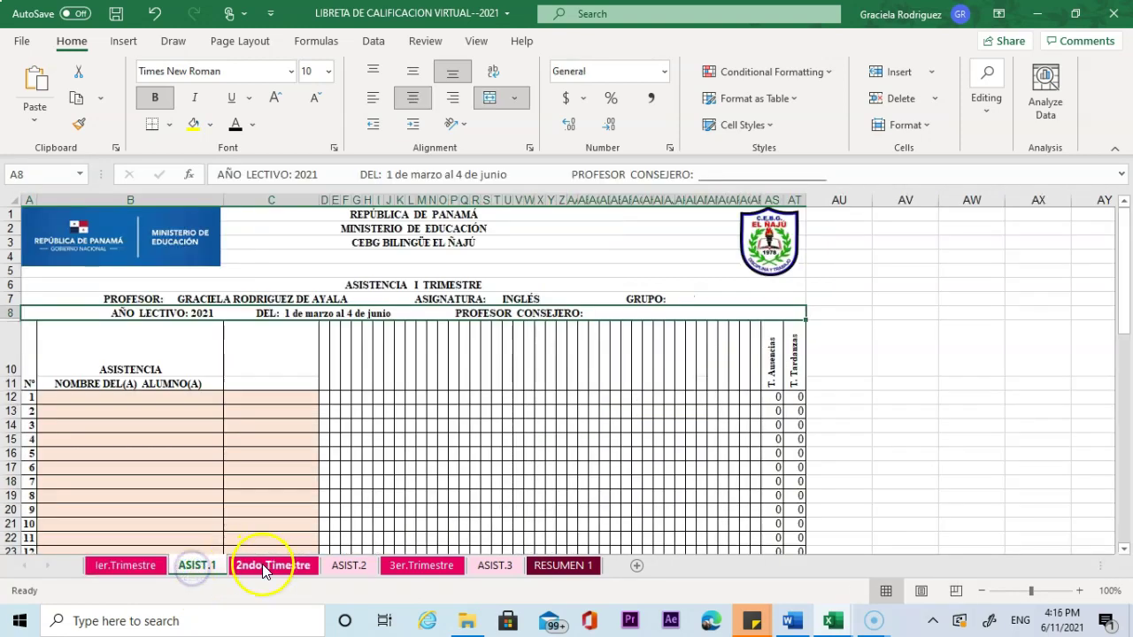
click(265, 571)
click(344, 566)
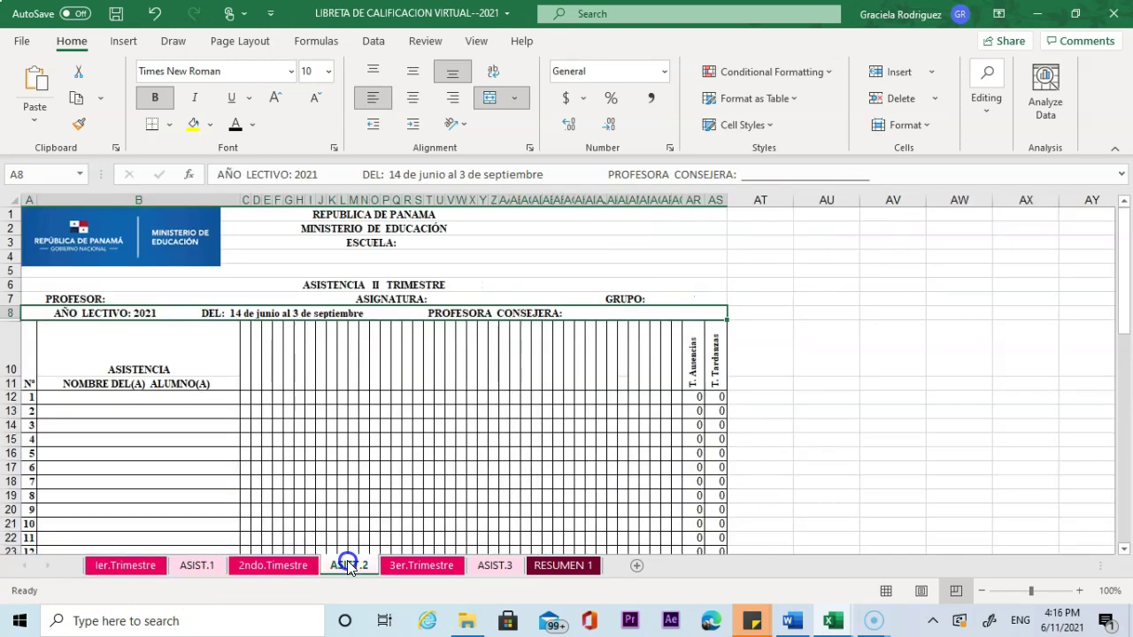
click(115, 571)
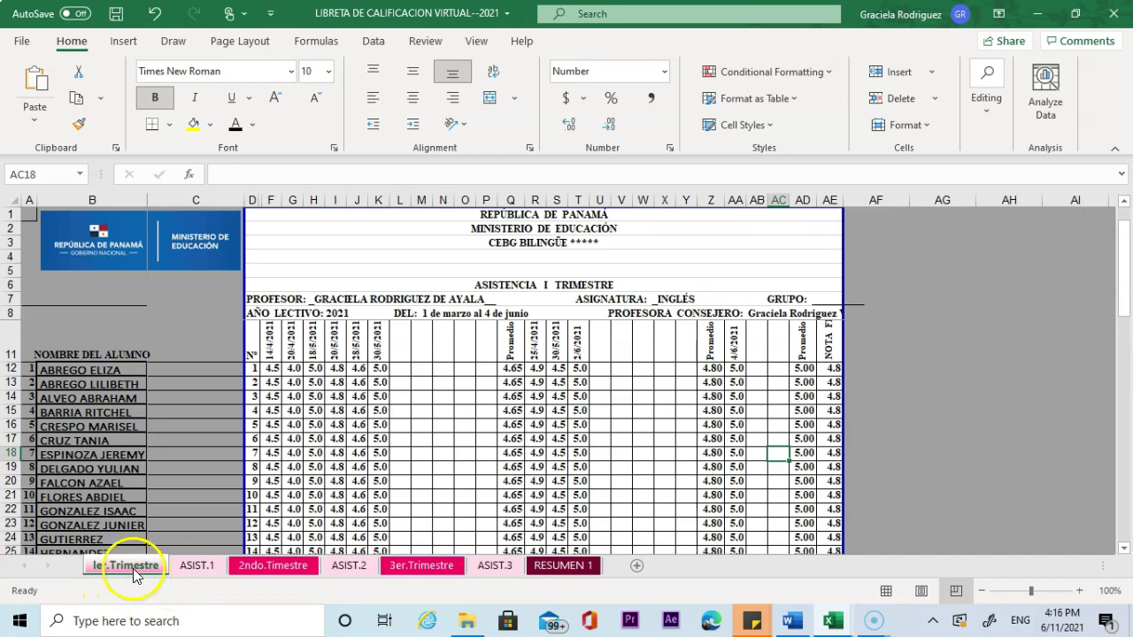
Step: Open Protect Sheet for the grades sheet and tick the format, insert and delete-column permissions
right_click(132, 572)
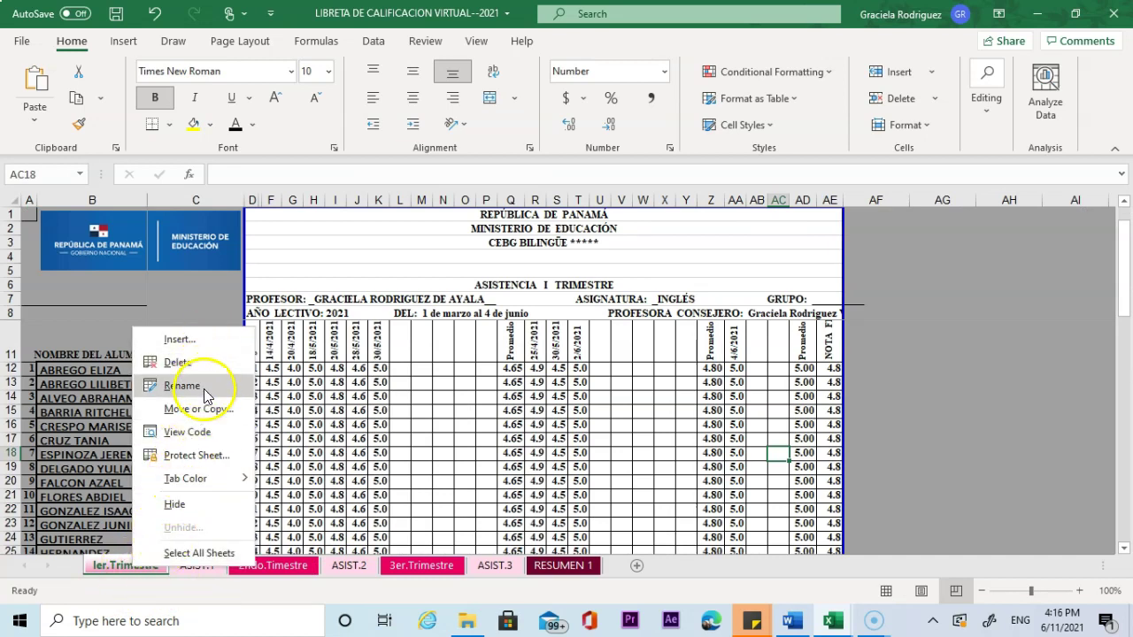
click(196, 456)
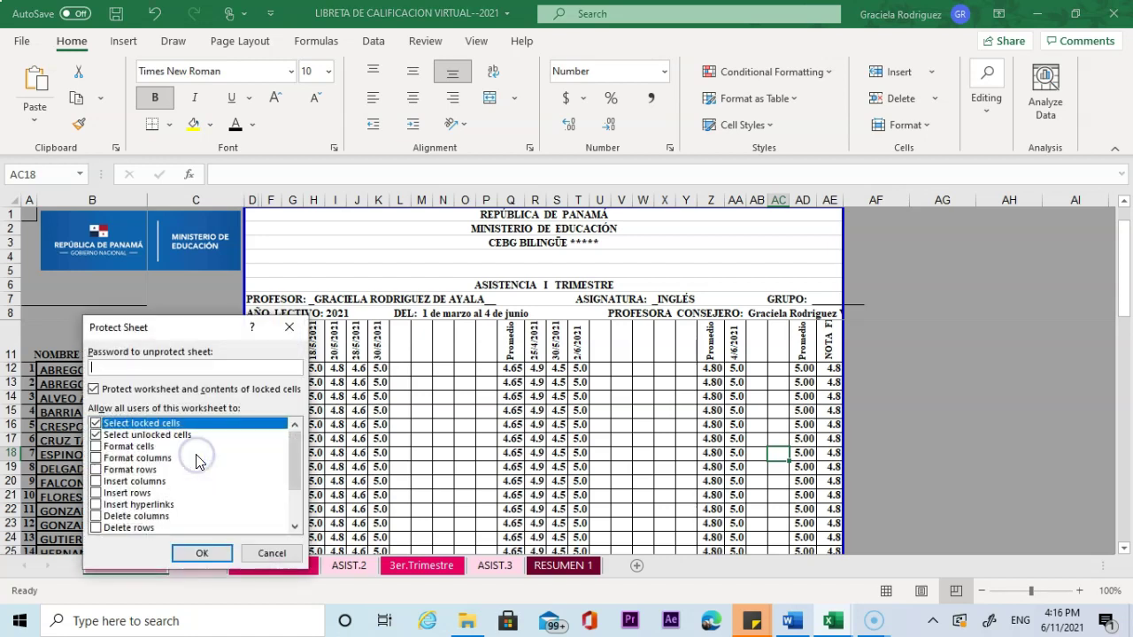
click(96, 446)
click(96, 458)
click(95, 469)
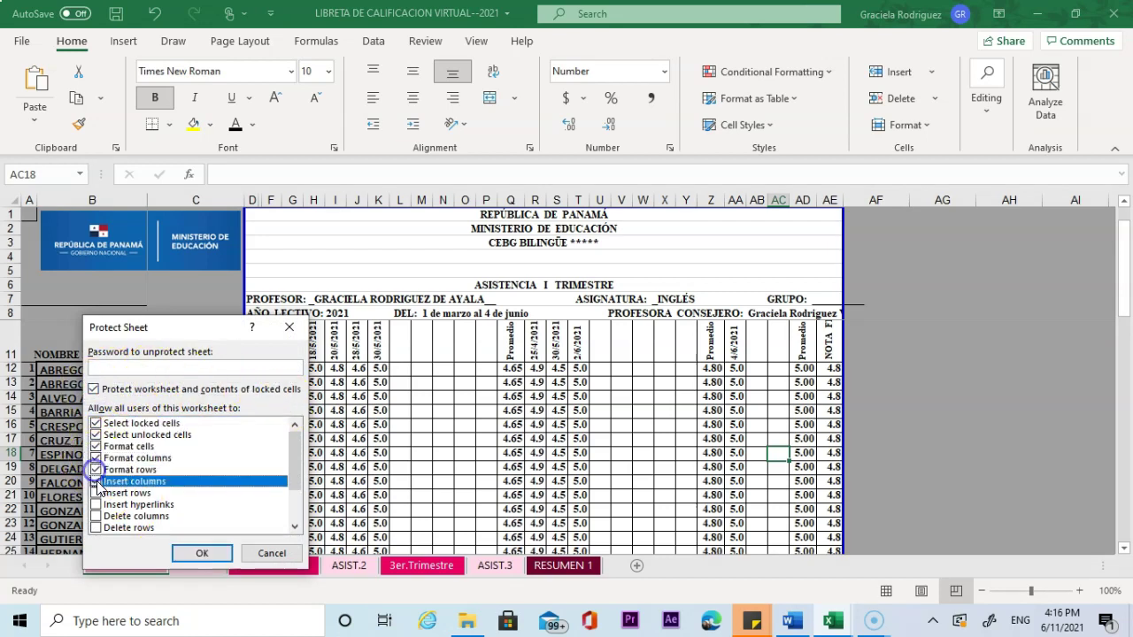
click(96, 481)
click(95, 492)
click(95, 503)
click(96, 515)
Step: Untick those permissions, leaving only cell selection allowed, and enter the protection password
click(96, 527)
click(96, 516)
click(96, 492)
click(96, 481)
click(95, 469)
click(96, 458)
click(95, 446)
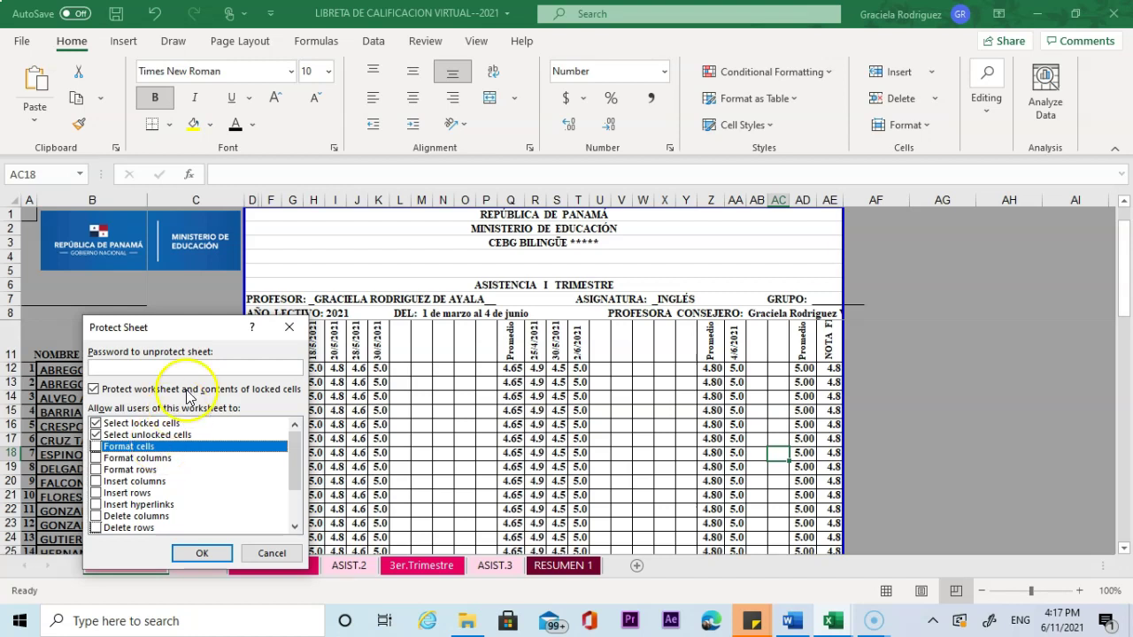
click(152, 364)
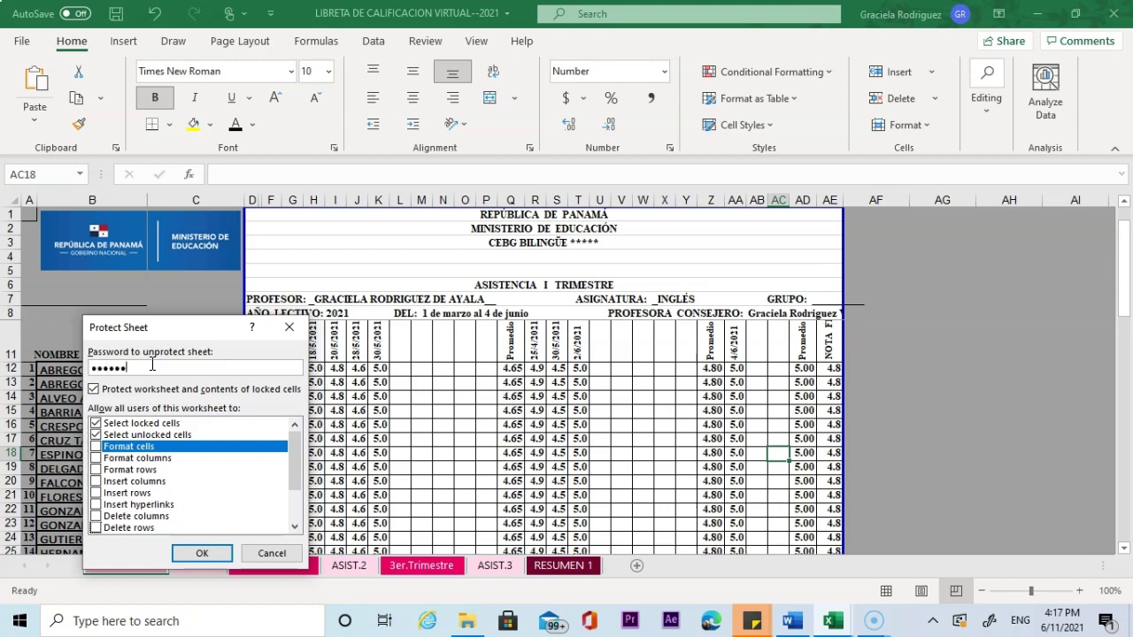
click(221, 555)
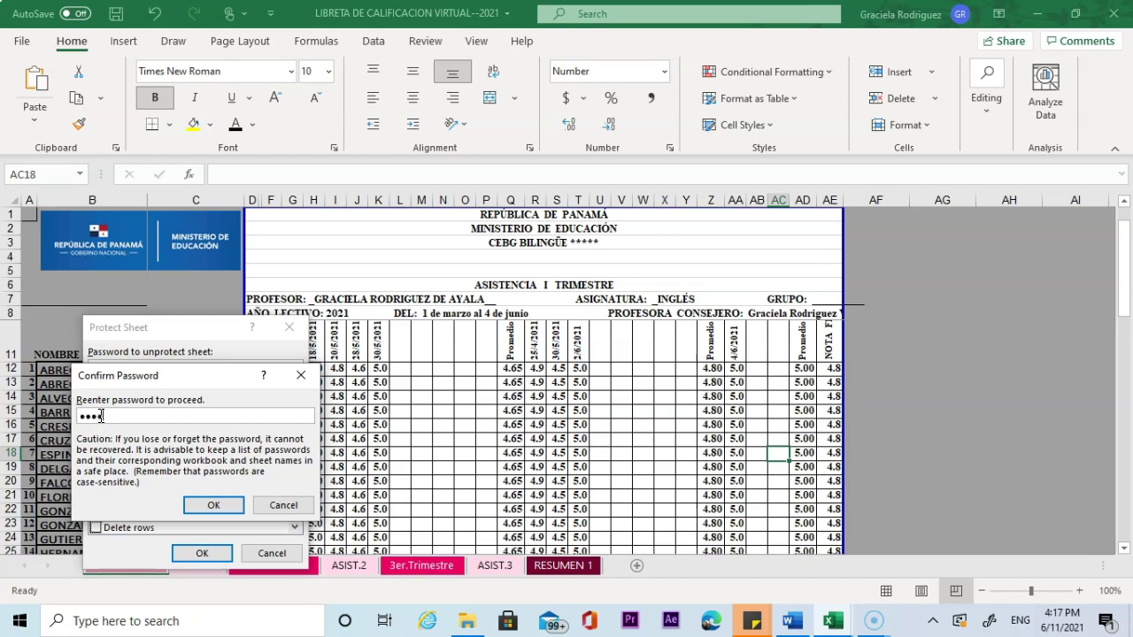
Step: Confirm the re-entered password so the grades sheet becomes protected
click(209, 508)
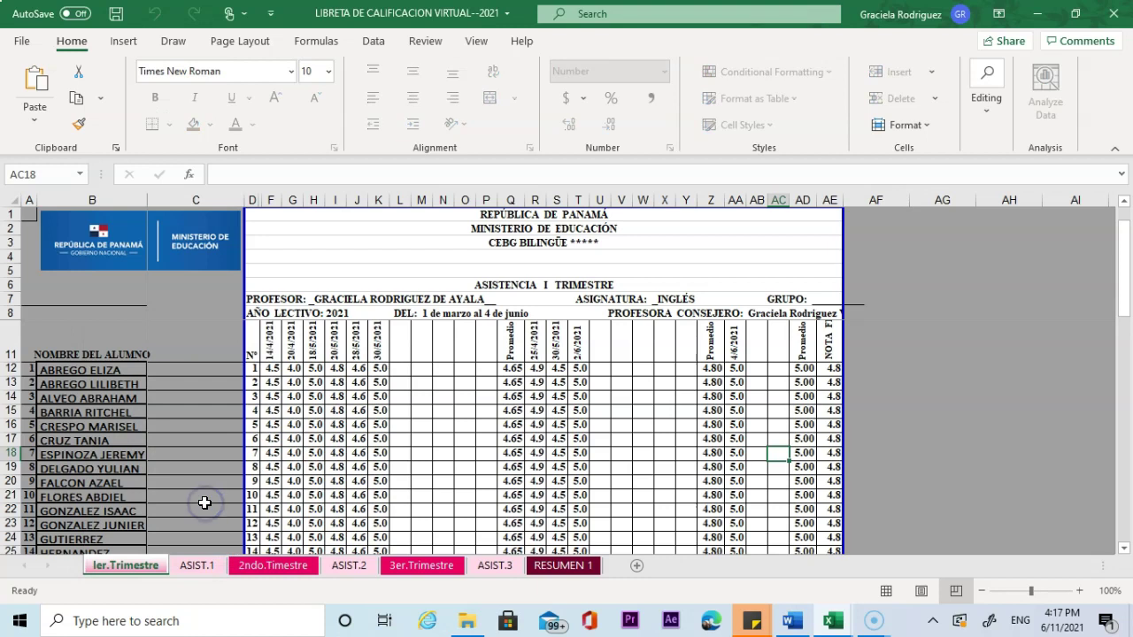
drag(324, 346, 324, 437)
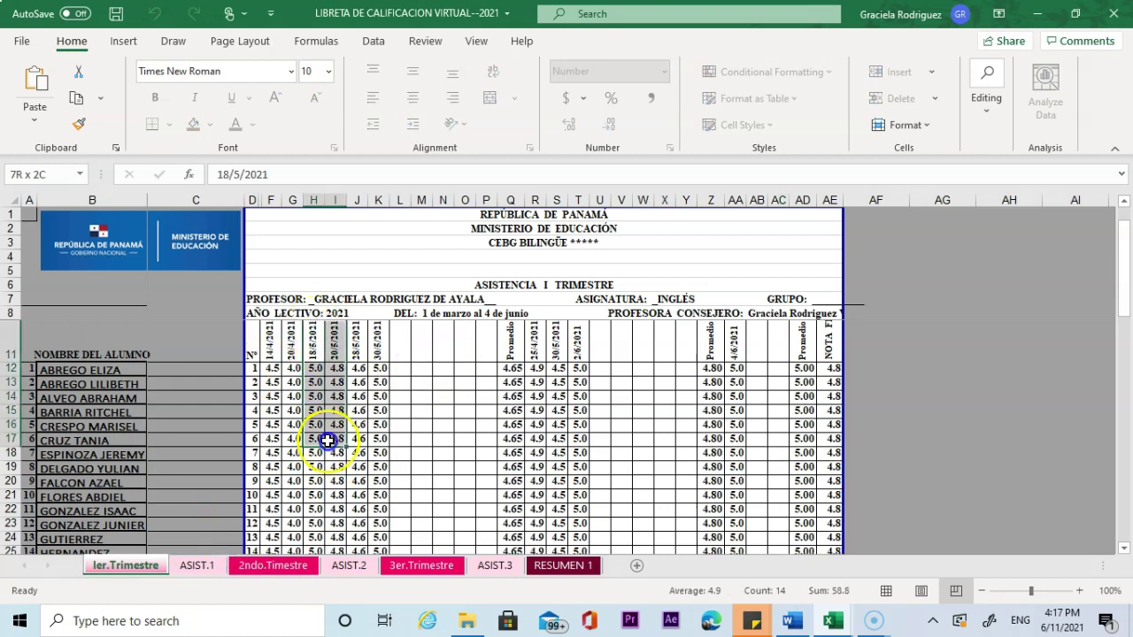
click(935, 487)
scroll(935, 487, down, 4)
click(599, 426)
Step: Test editing empty cell B35 and dismiss the protected-sheet warning
click(69, 481)
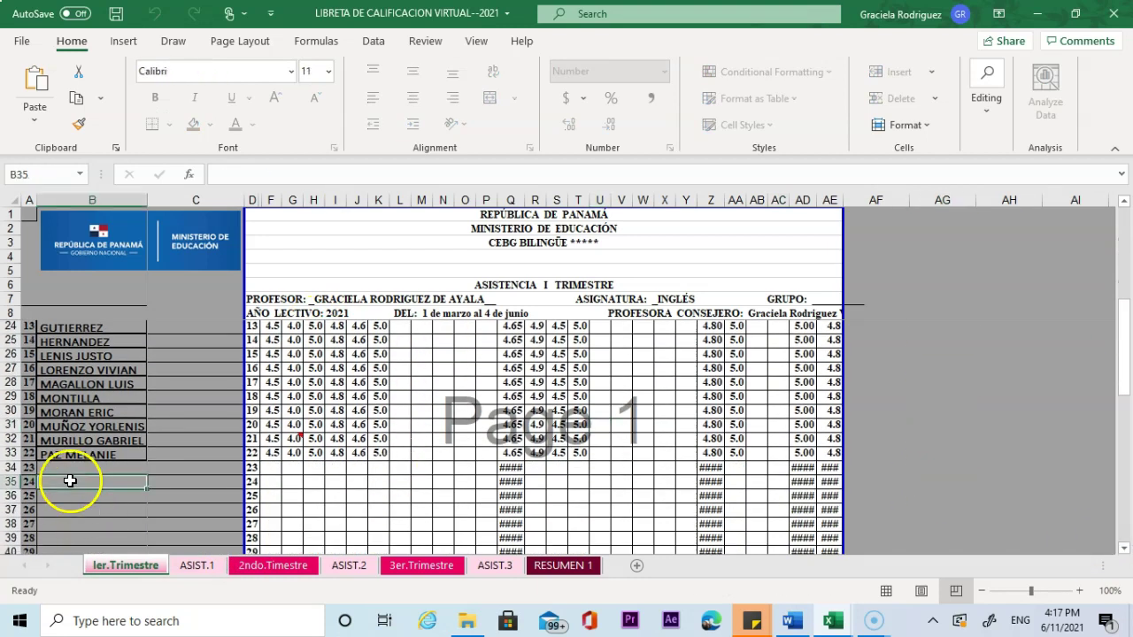
double_click(70, 481)
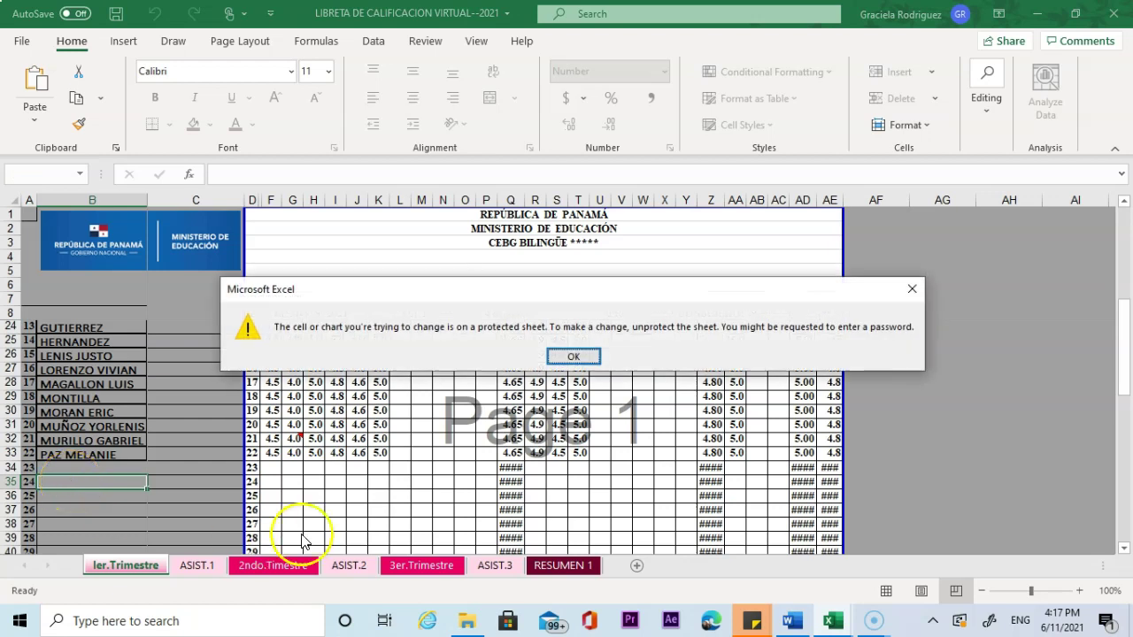
click(571, 357)
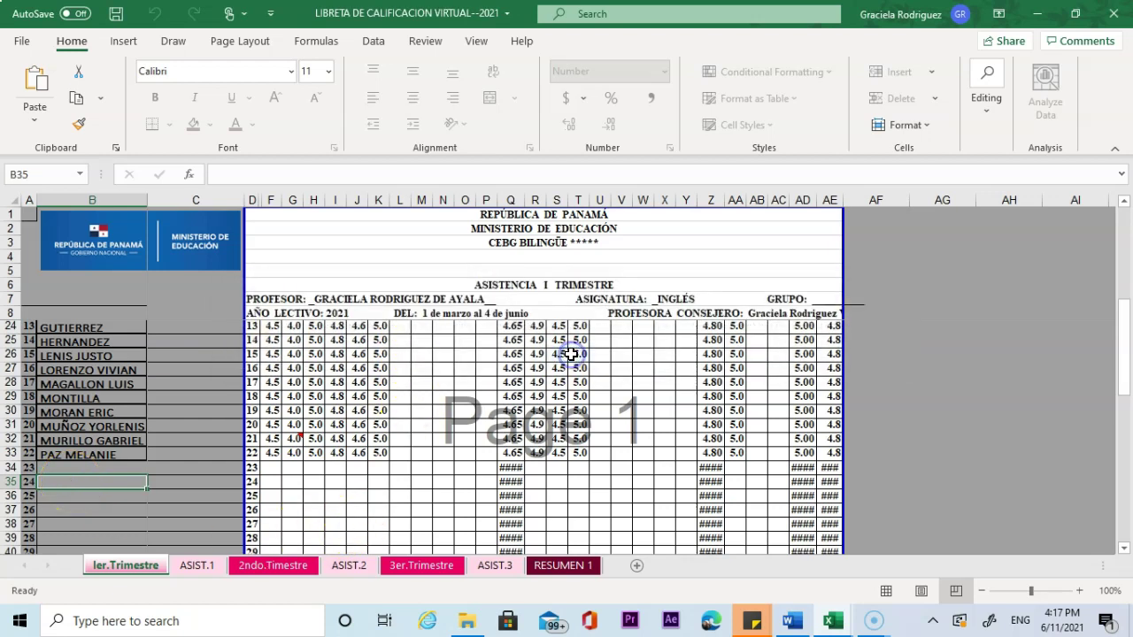
Step: Unprotect the grades sheet by entering its password
right_click(152, 580)
click(112, 567)
right_click(113, 563)
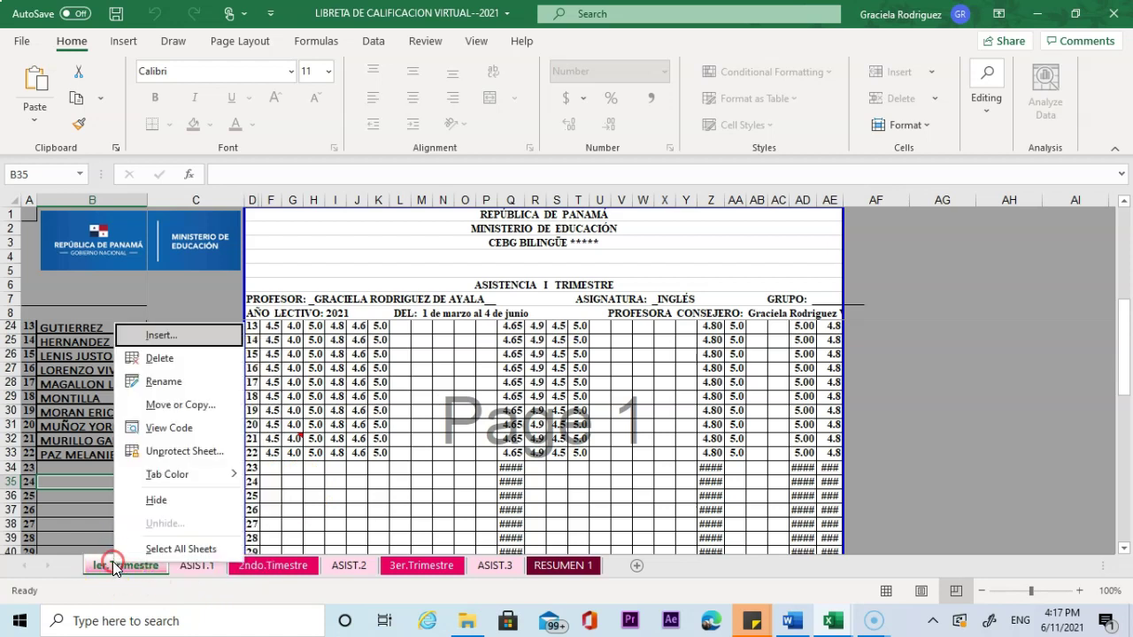
click(183, 453)
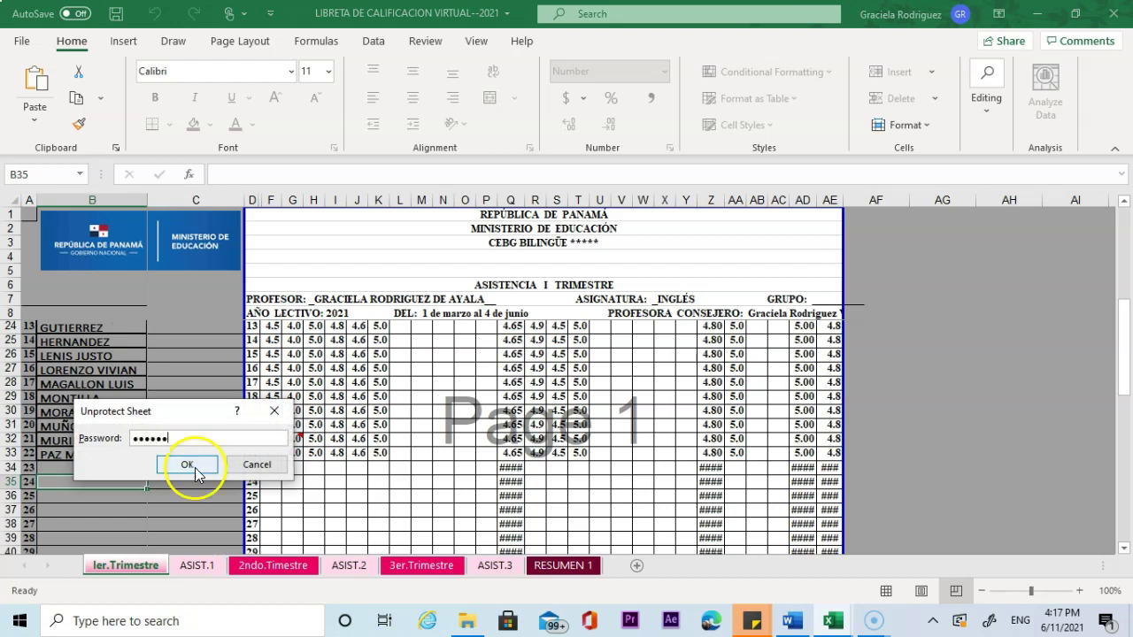
click(190, 466)
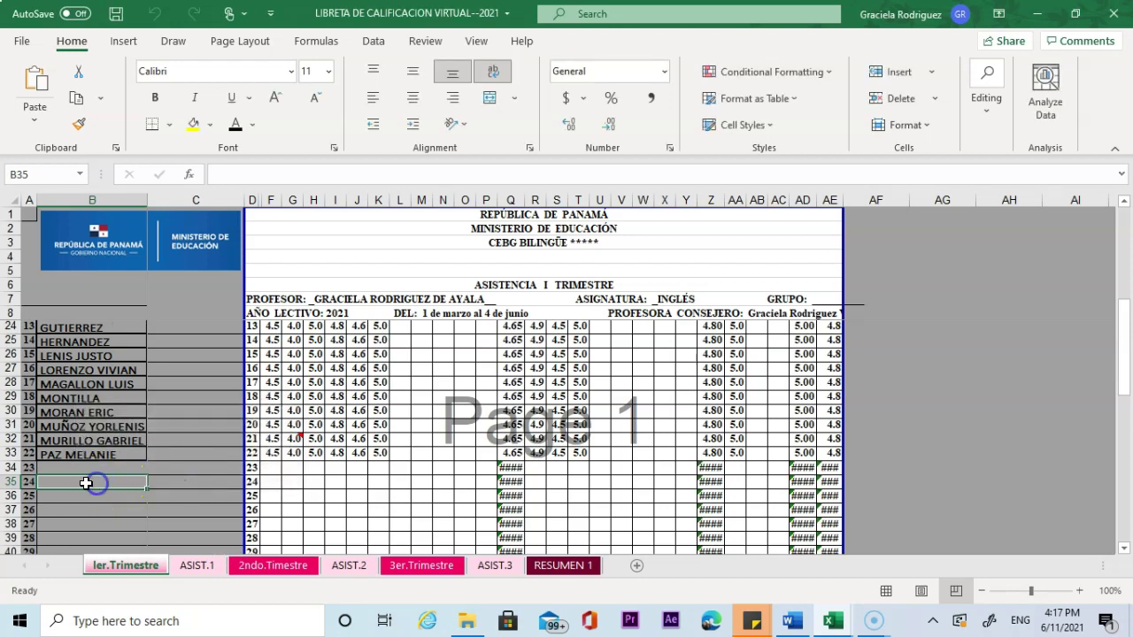
Step: Enter the 'Firma:' label in B35, switching the keyboard to Spanish (Panama)
text(S)
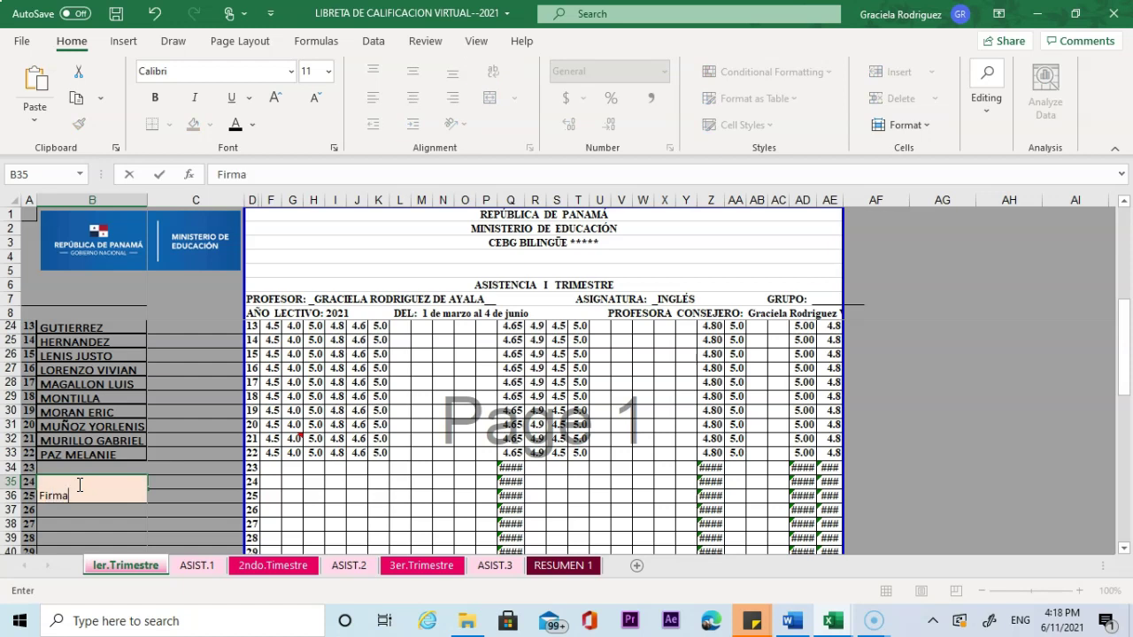
click(723, 607)
click(1020, 620)
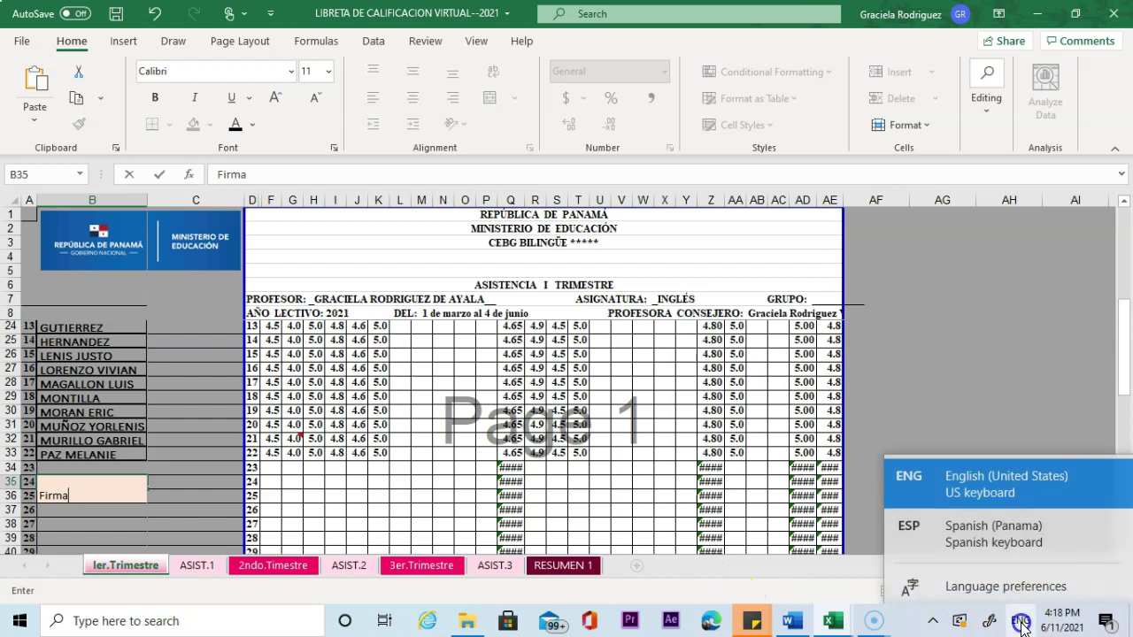
click(998, 540)
text(:)
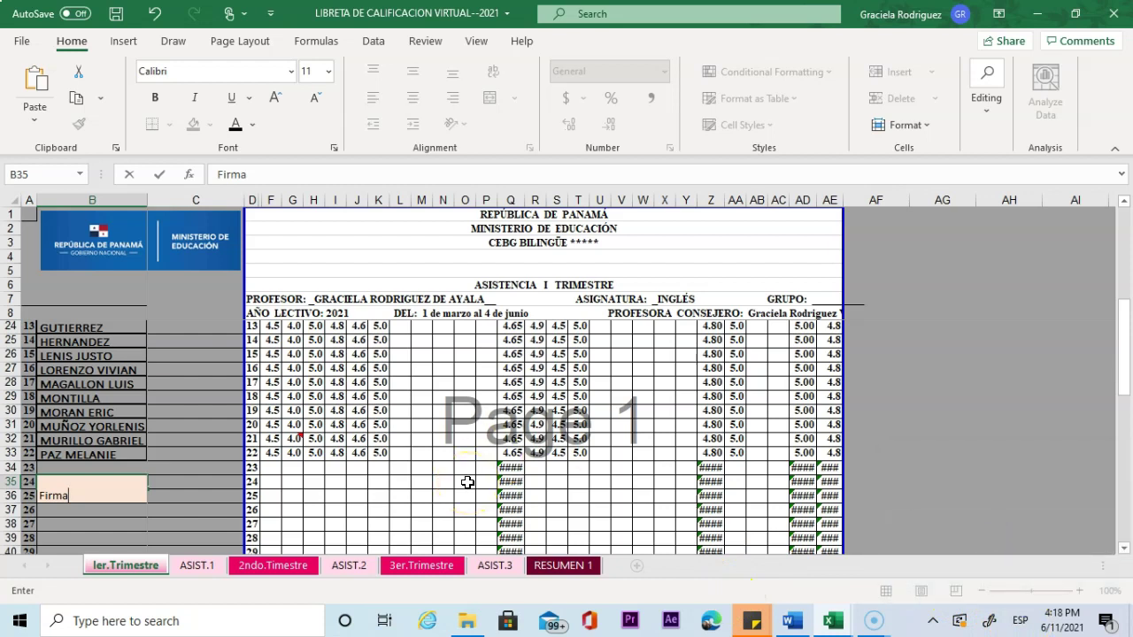
click(220, 506)
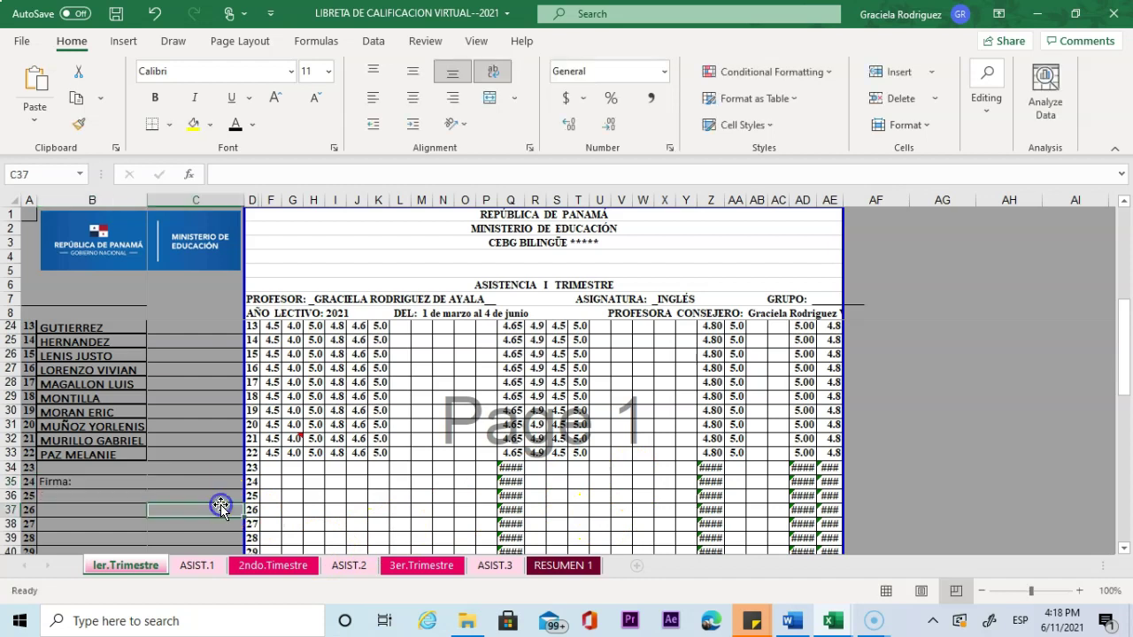
click(125, 481)
Step: Make row 35 much taller and insert the Firma picture from this device into C35
drag(8, 488, 8, 554)
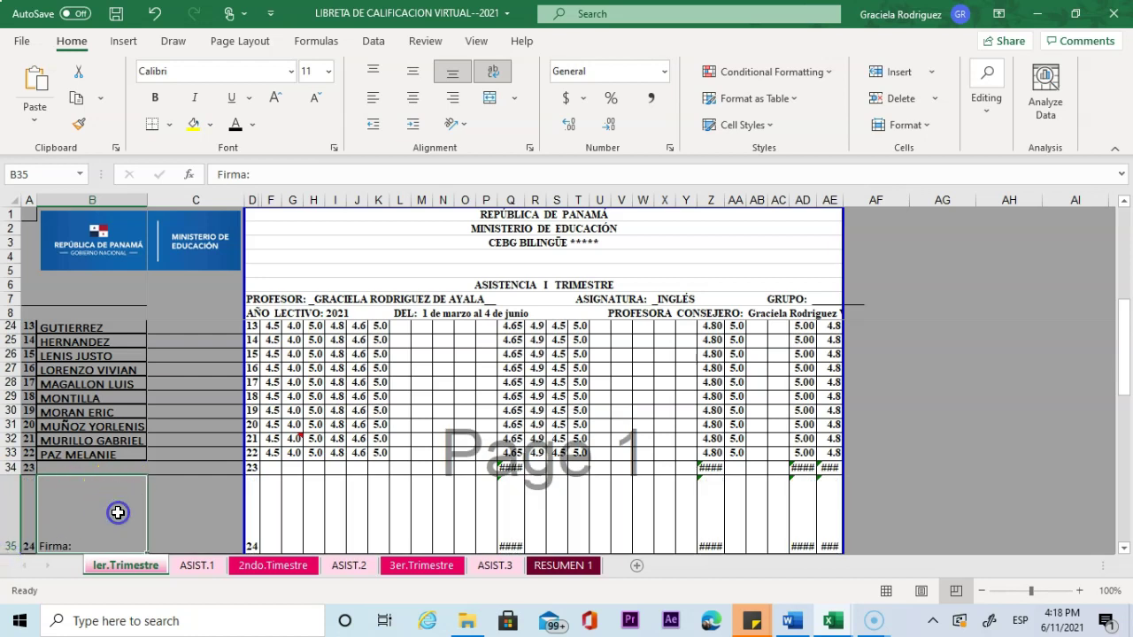
click(171, 511)
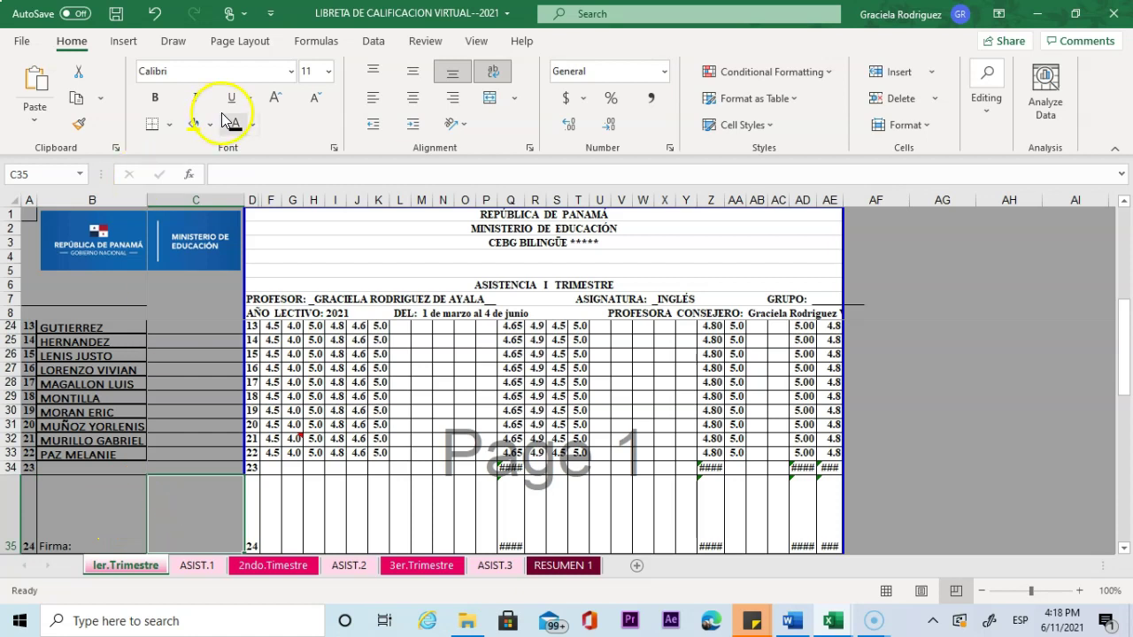
click(127, 44)
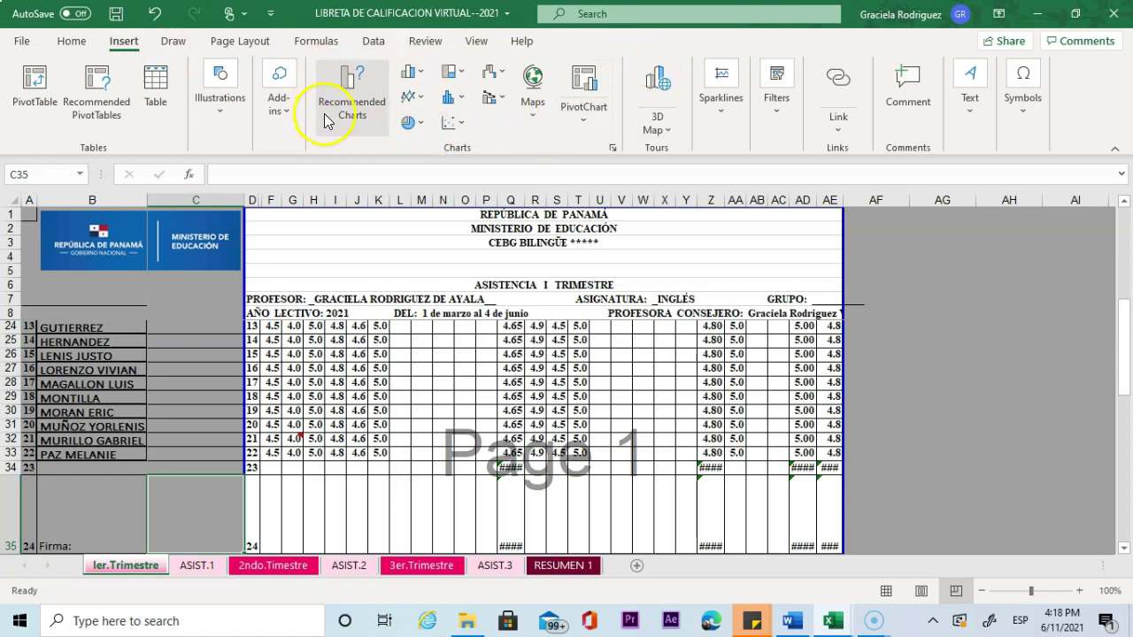
click(219, 118)
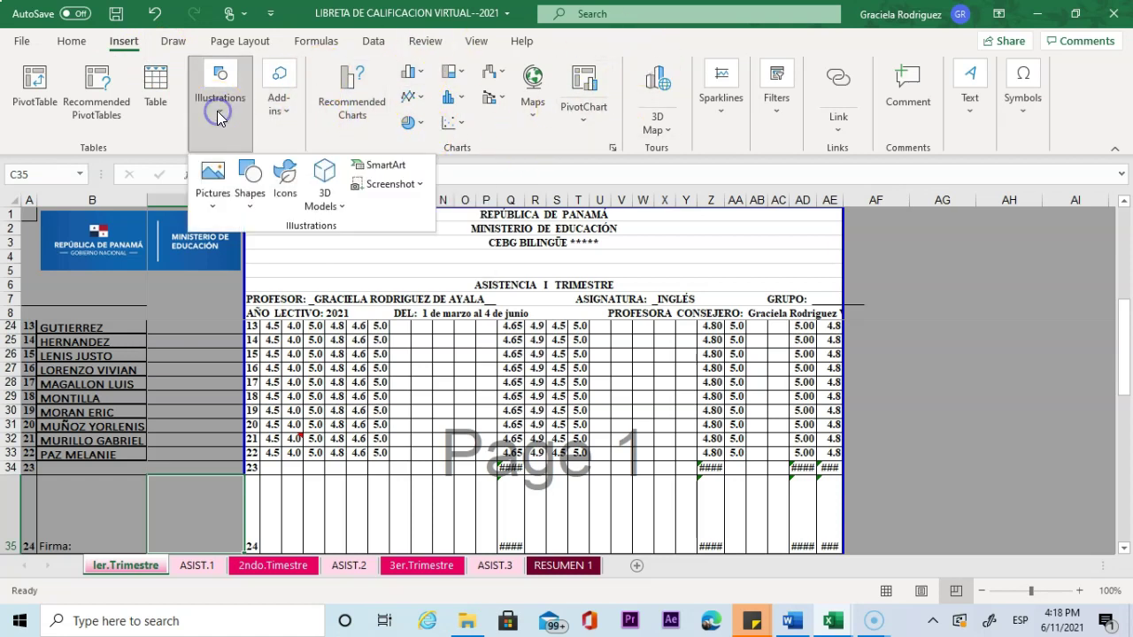
click(210, 206)
click(254, 253)
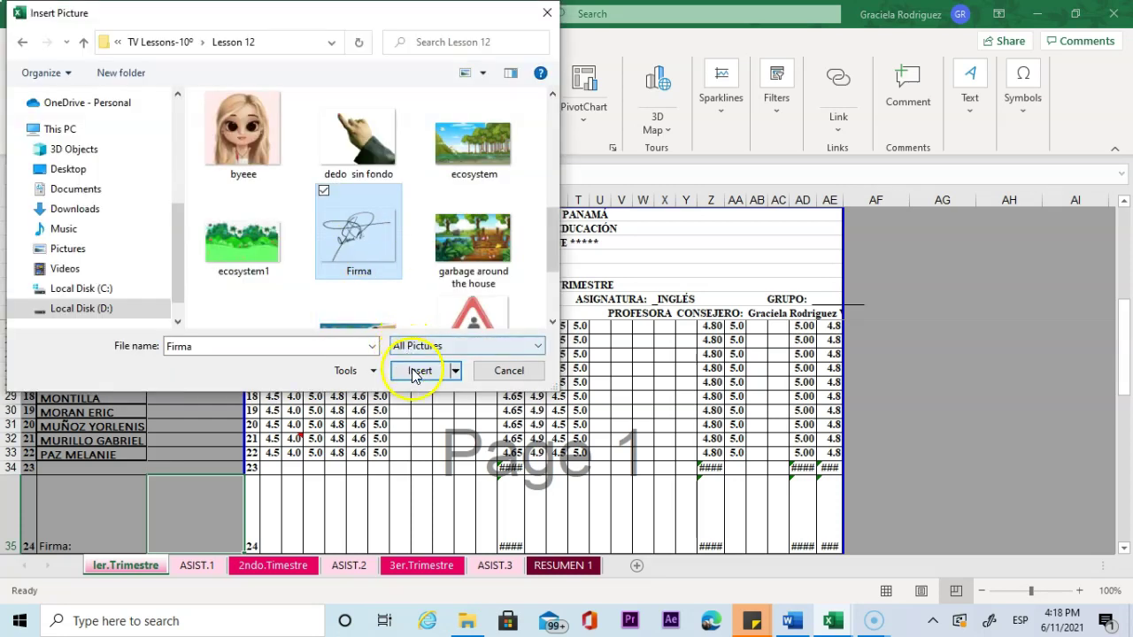
click(412, 368)
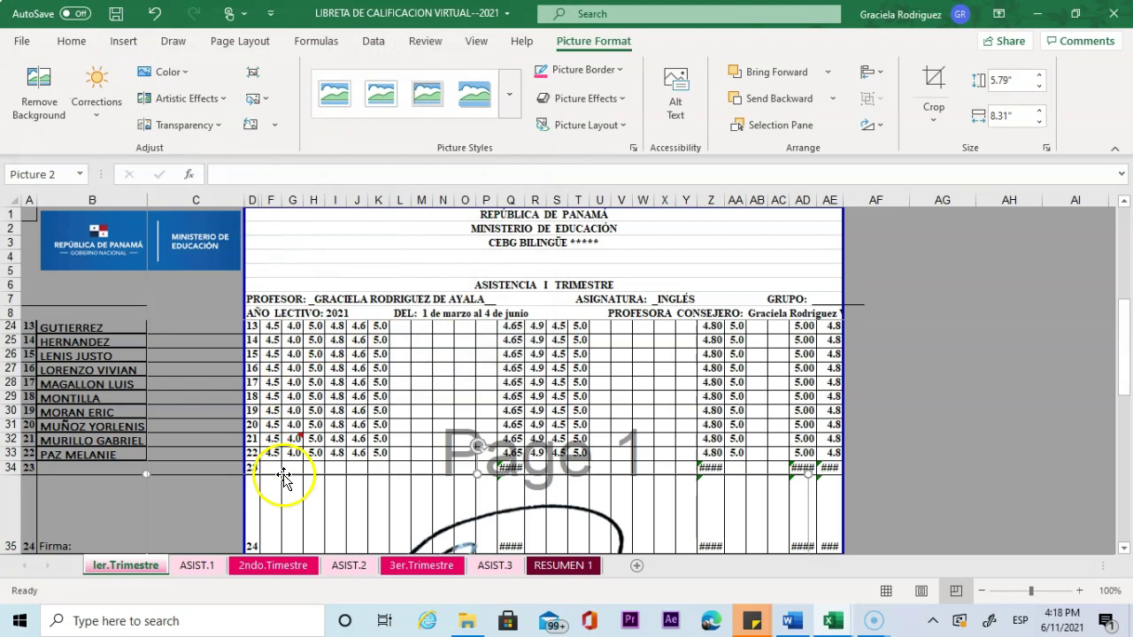
Step: Resize the signature picture to 1.92 by 2.75 inches and nudge it right and down
click(1122, 546)
mouse_move(158, 326)
mouse_down()
mouse_move(599, 430)
mouse_move(523, 328)
mouse_up()
click(1124, 201)
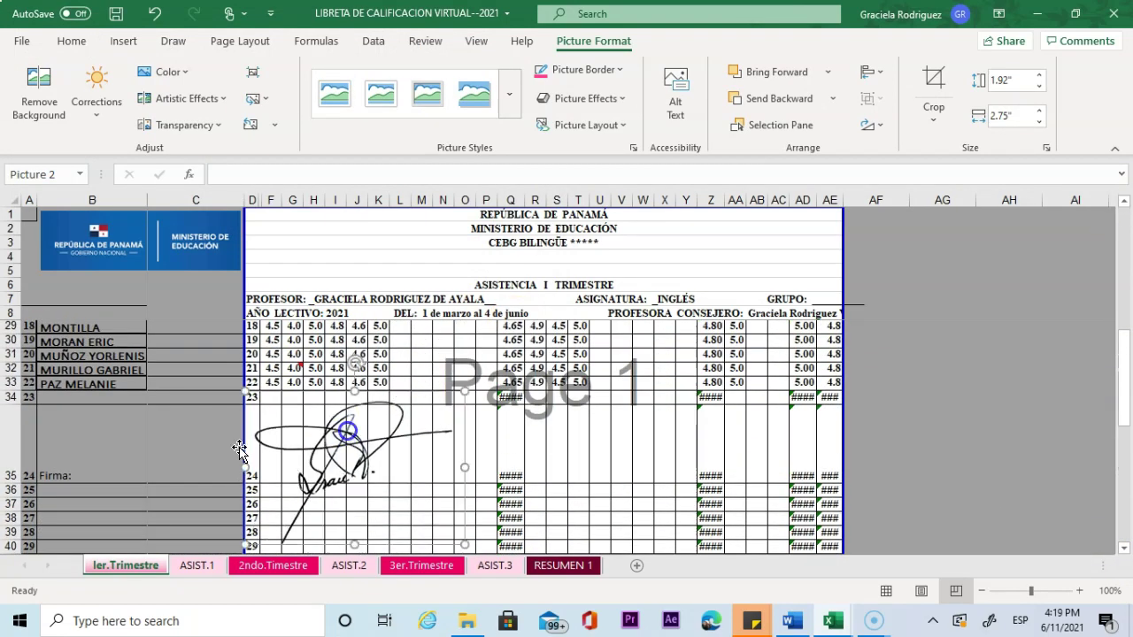
click(245, 456)
click(259, 462)
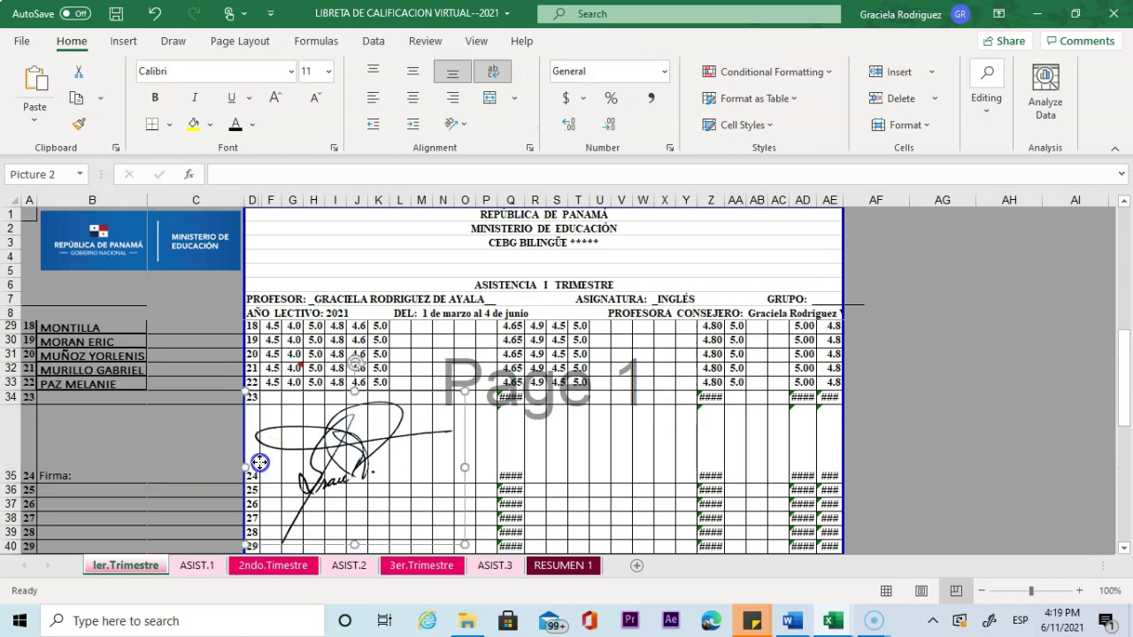
mouse_move(368, 449)
mouse_down()
mouse_move(392, 457)
mouse_move(373, 454)
mouse_up()
Step: Select cells D35 through AE35 and check the border options without changing them
click(829, 447)
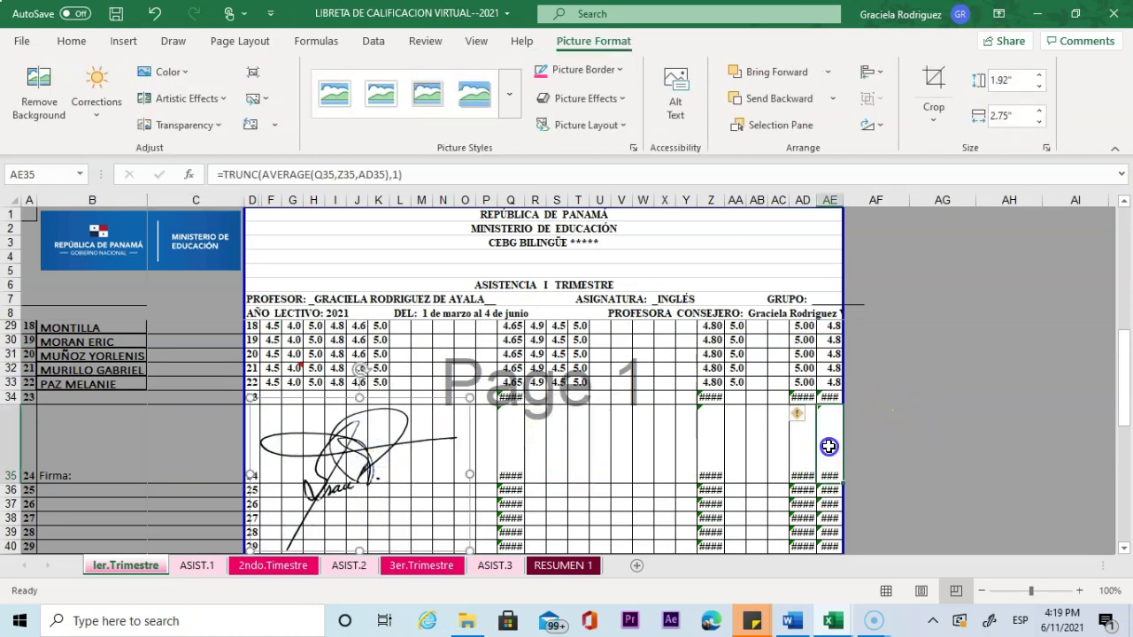
drag(828, 446, 253, 455)
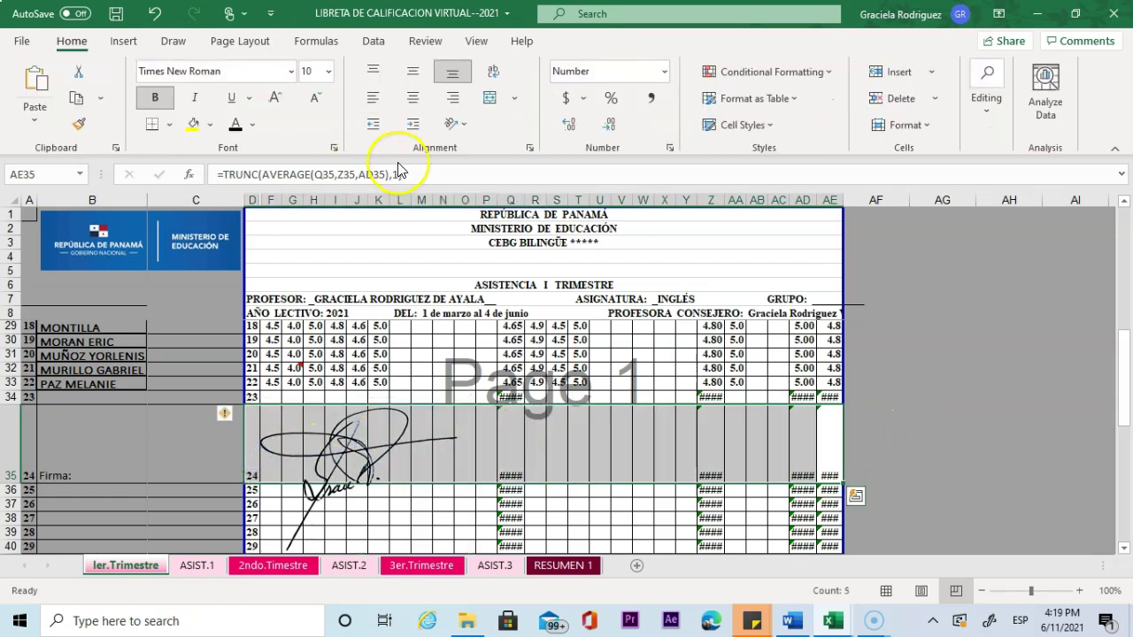
right_click(456, 459)
click(824, 435)
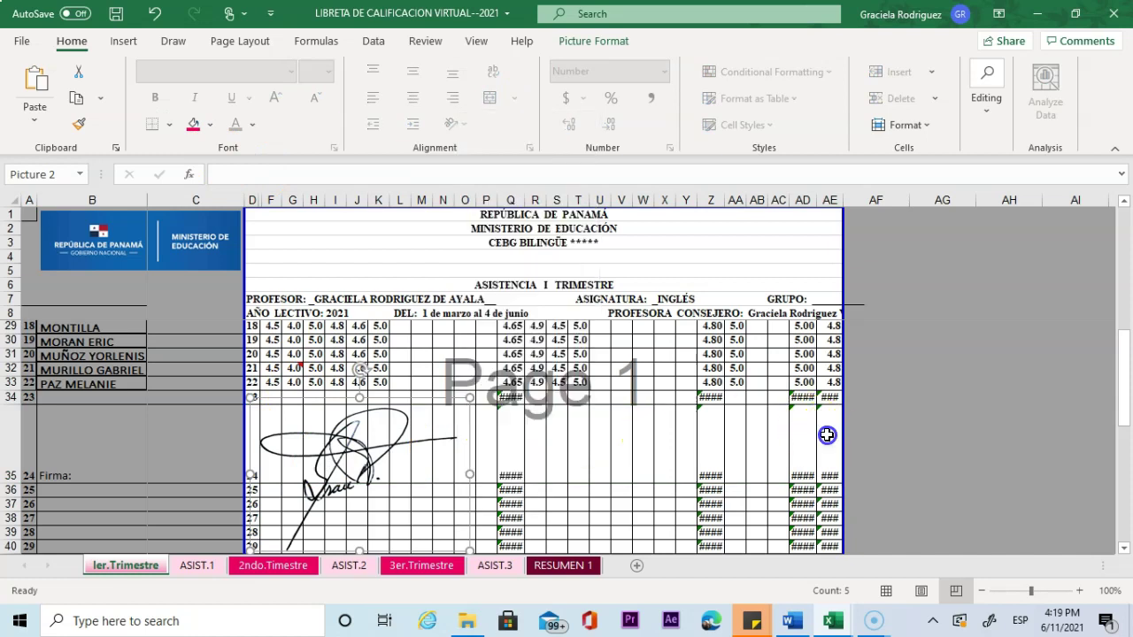
drag(824, 435, 282, 458)
key(Escape)
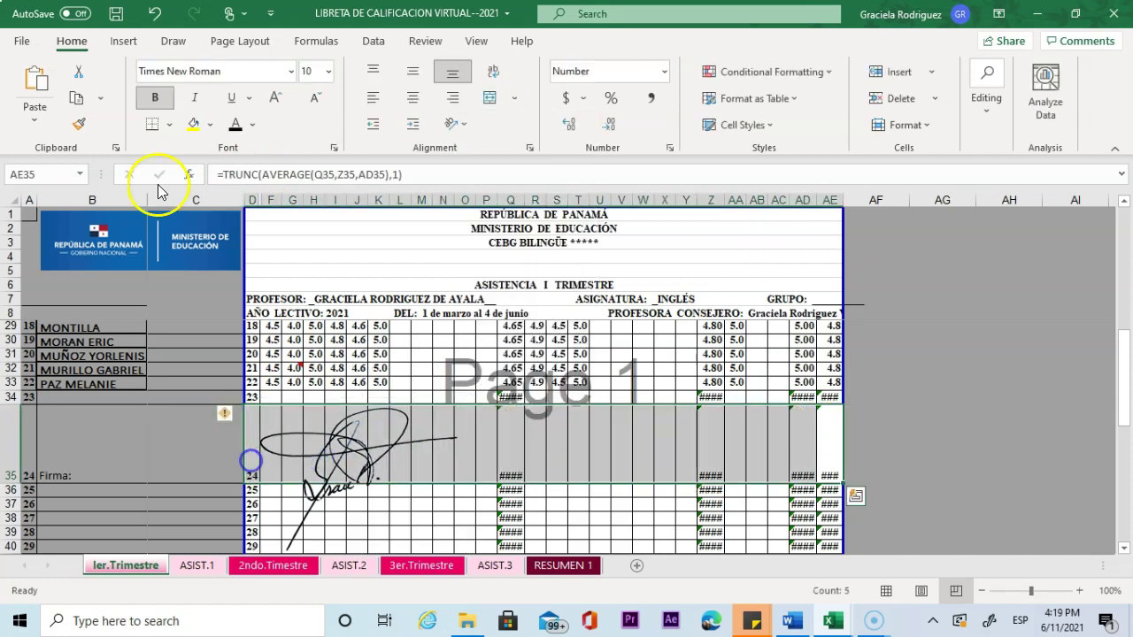
click(168, 124)
click(192, 269)
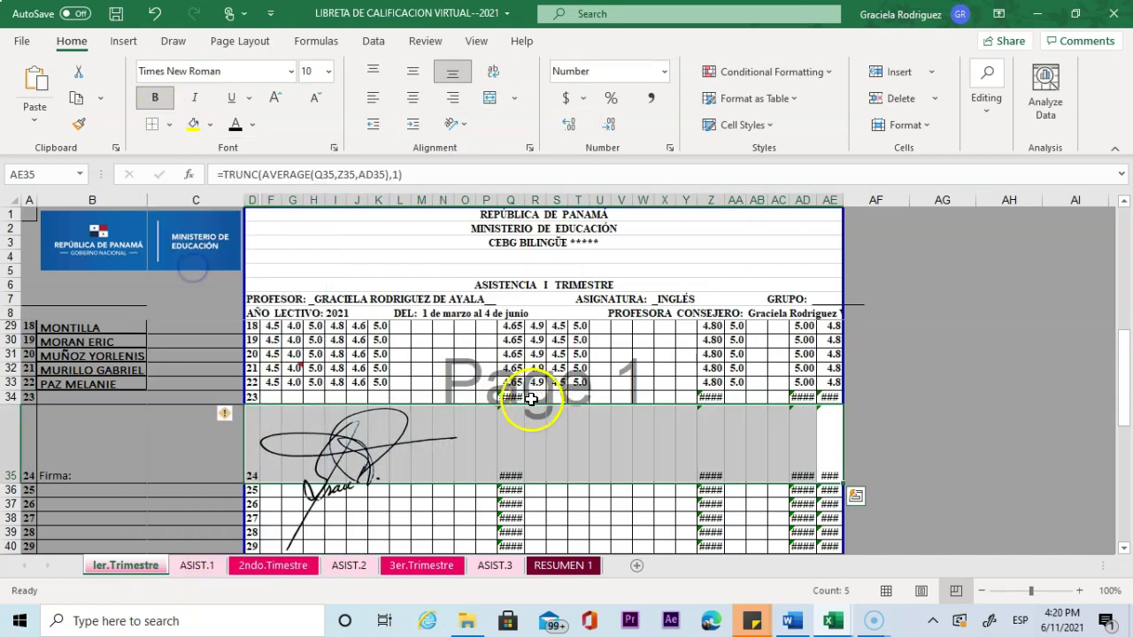
Step: Raise the signature picture slightly higher within the Firma: row
click(455, 467)
drag(363, 453, 367, 434)
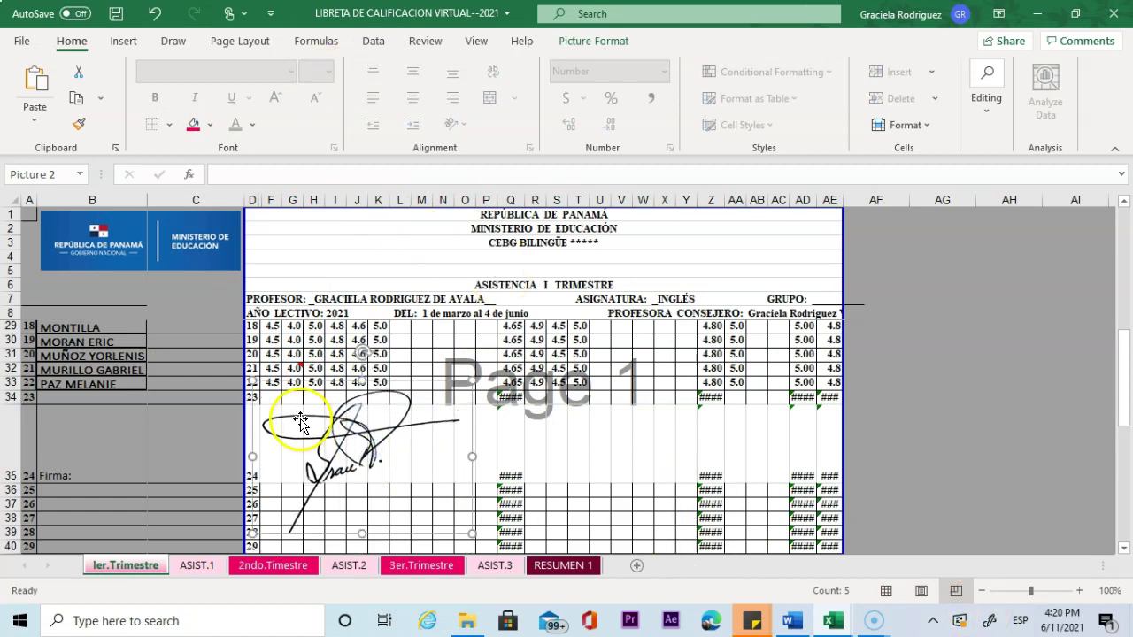
right_click(113, 565)
Step: Re-protect the 1er.Trimestre sheet with the confirmed password, then select cell J31
click(188, 450)
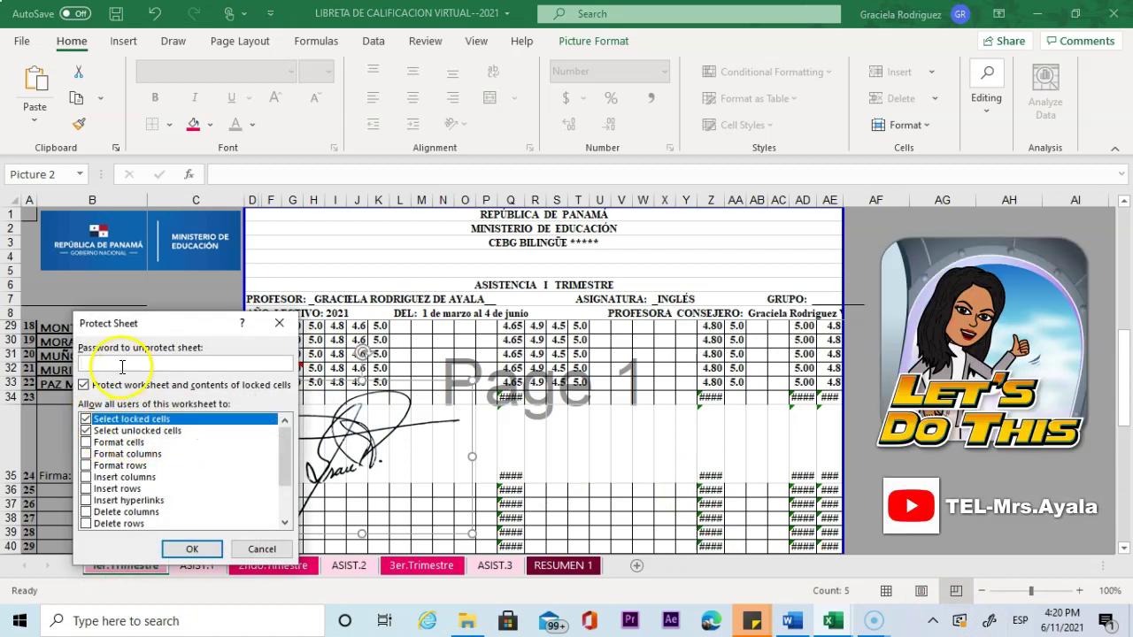
click(192, 550)
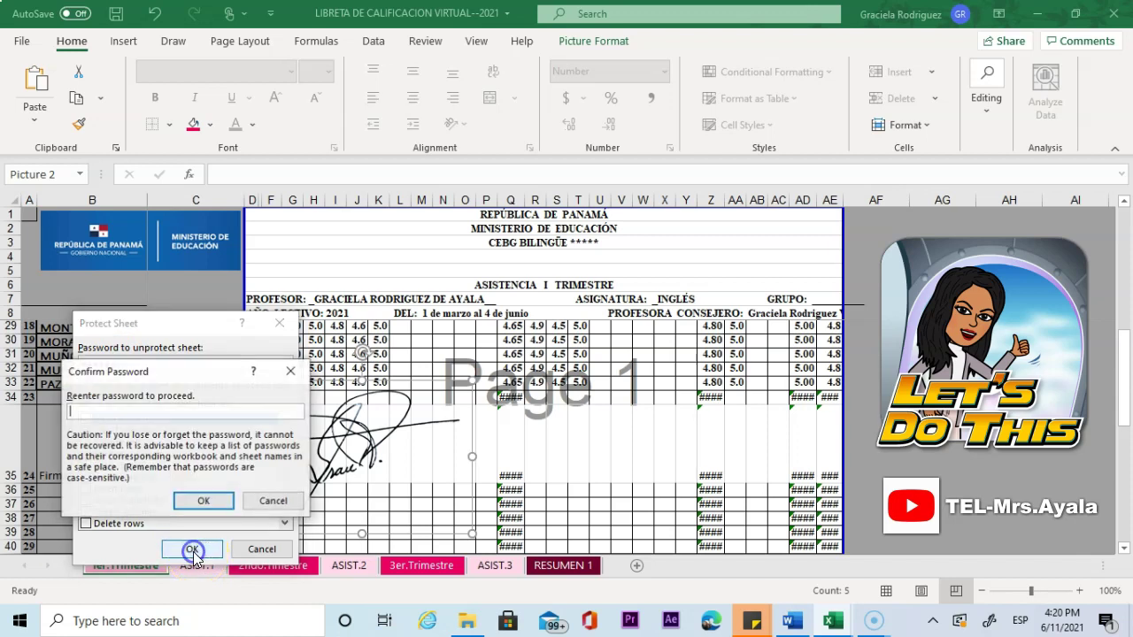
click(187, 500)
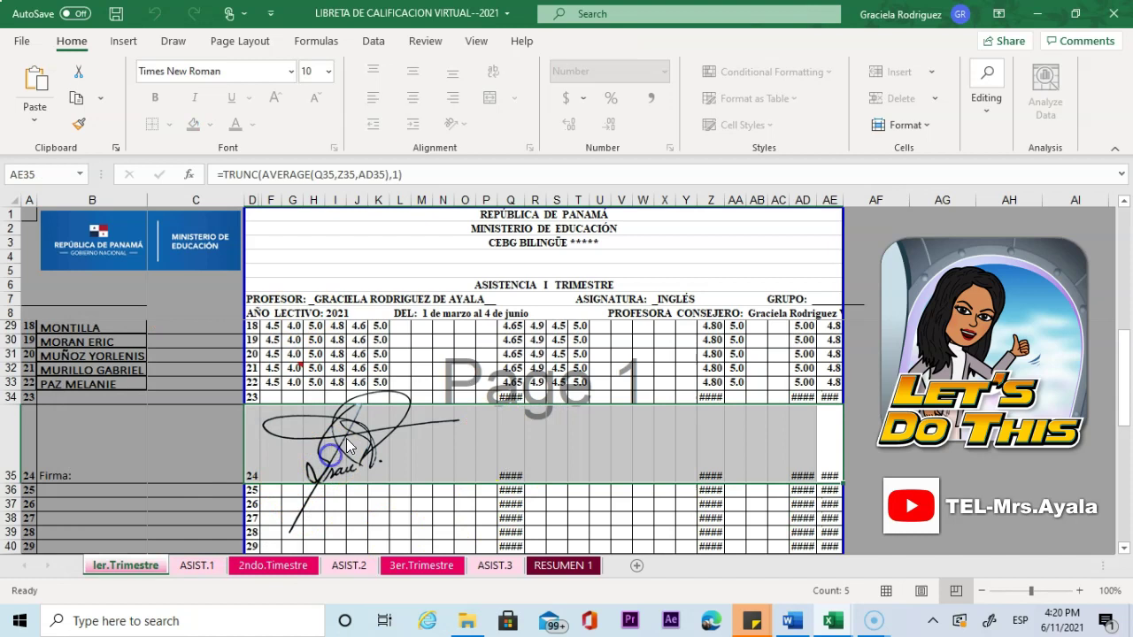
click(358, 354)
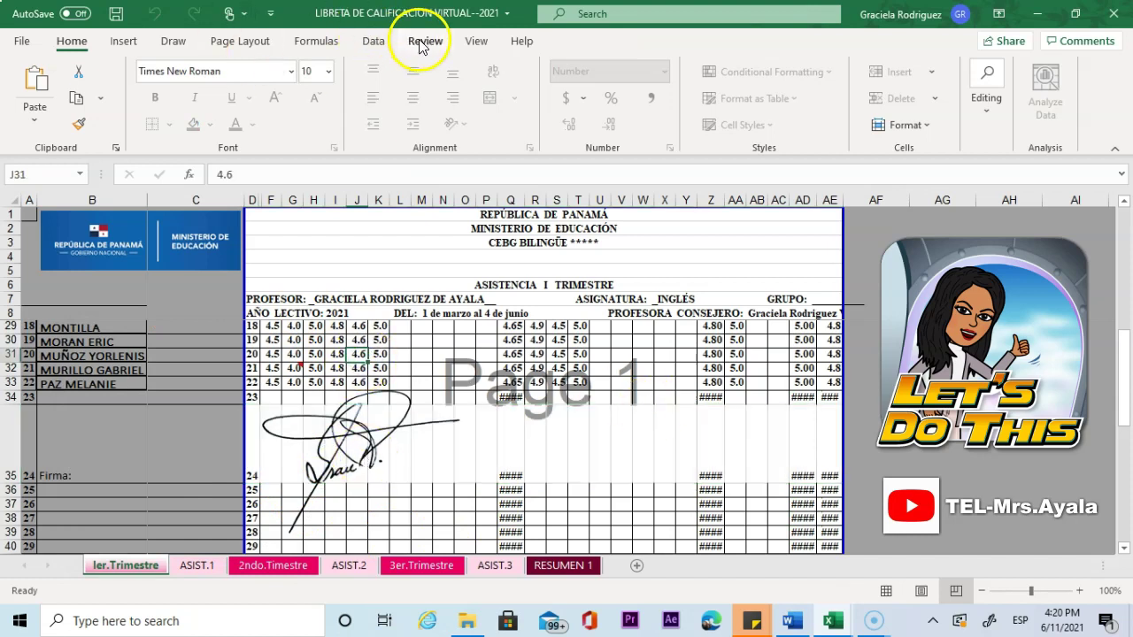
Step: Set the grade sheet's zoom to 25% through the View Zoom dialog
click(472, 41)
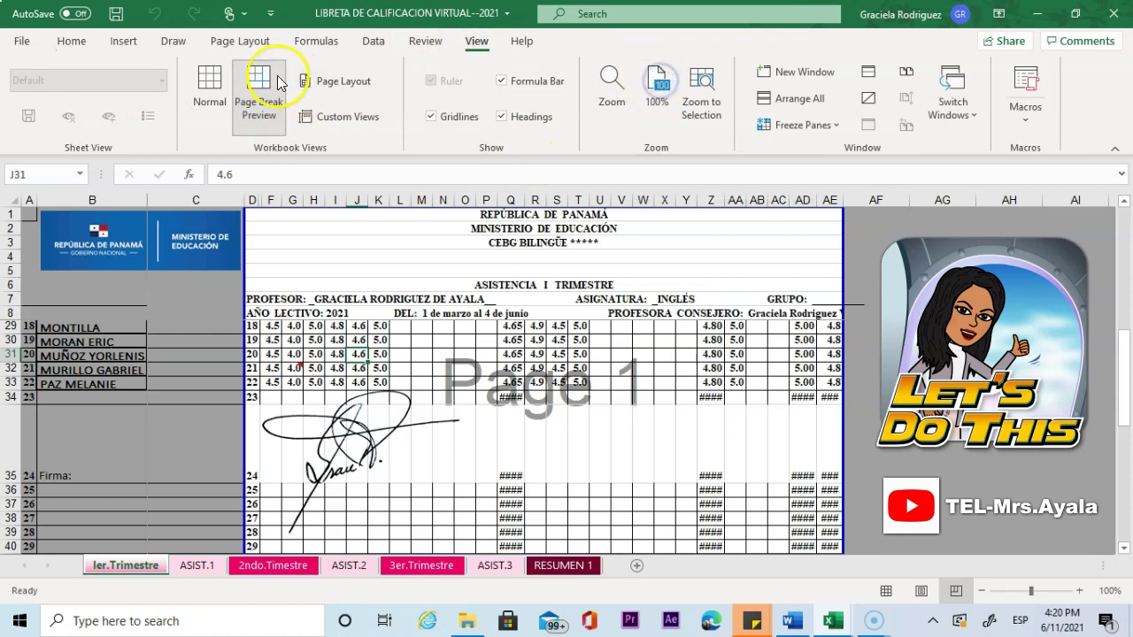
click(343, 112)
click(536, 331)
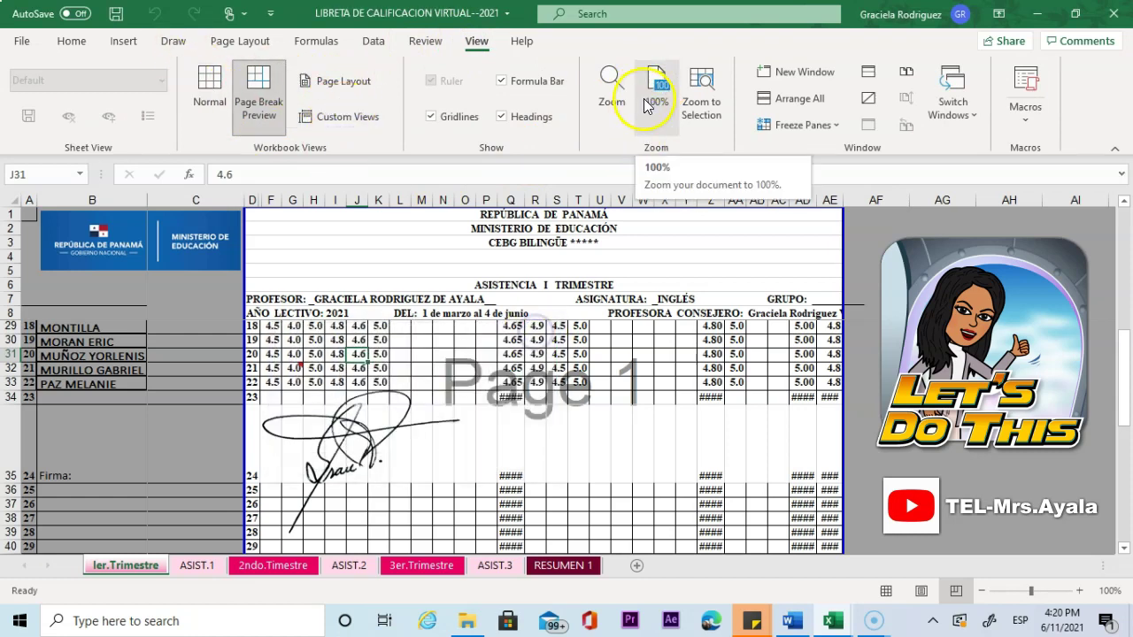
click(426, 41)
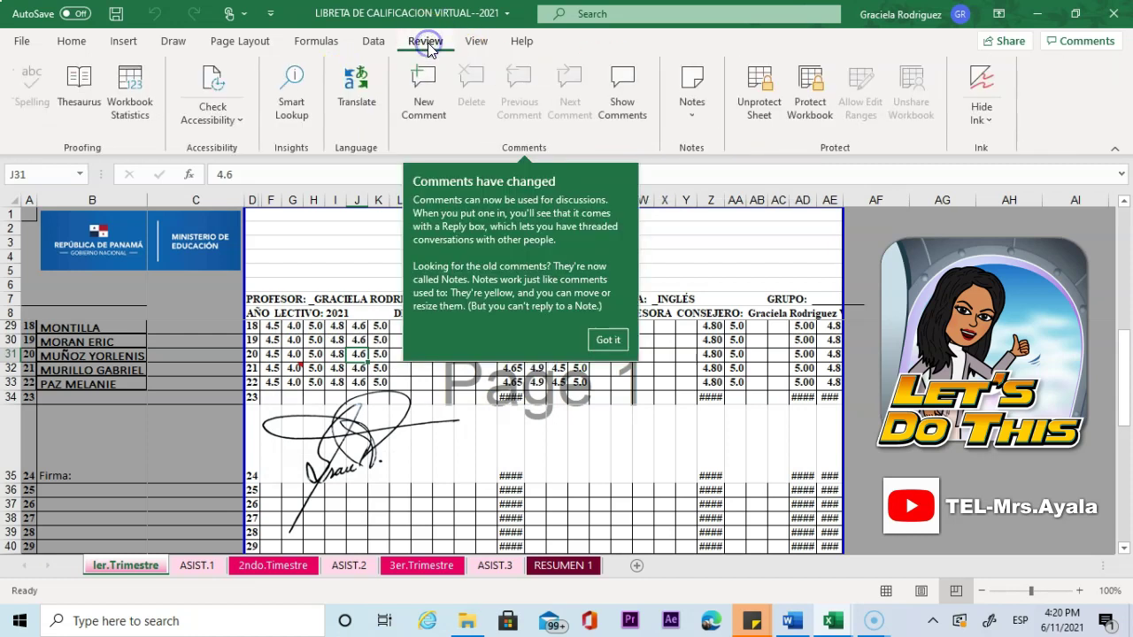
click(607, 341)
click(478, 41)
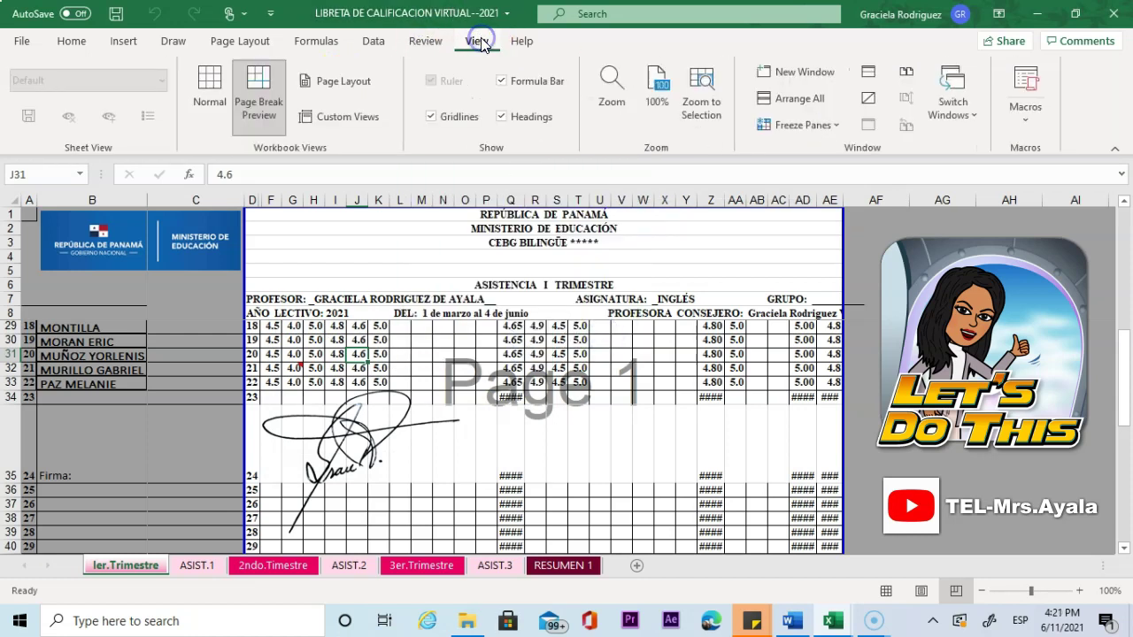
click(603, 89)
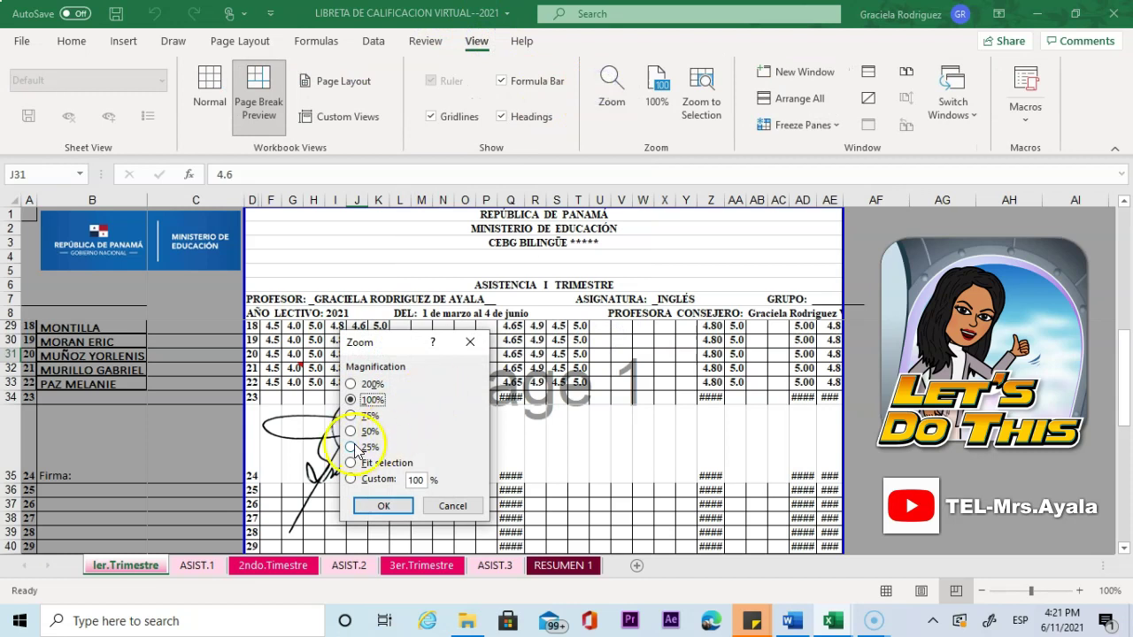
click(350, 447)
click(383, 505)
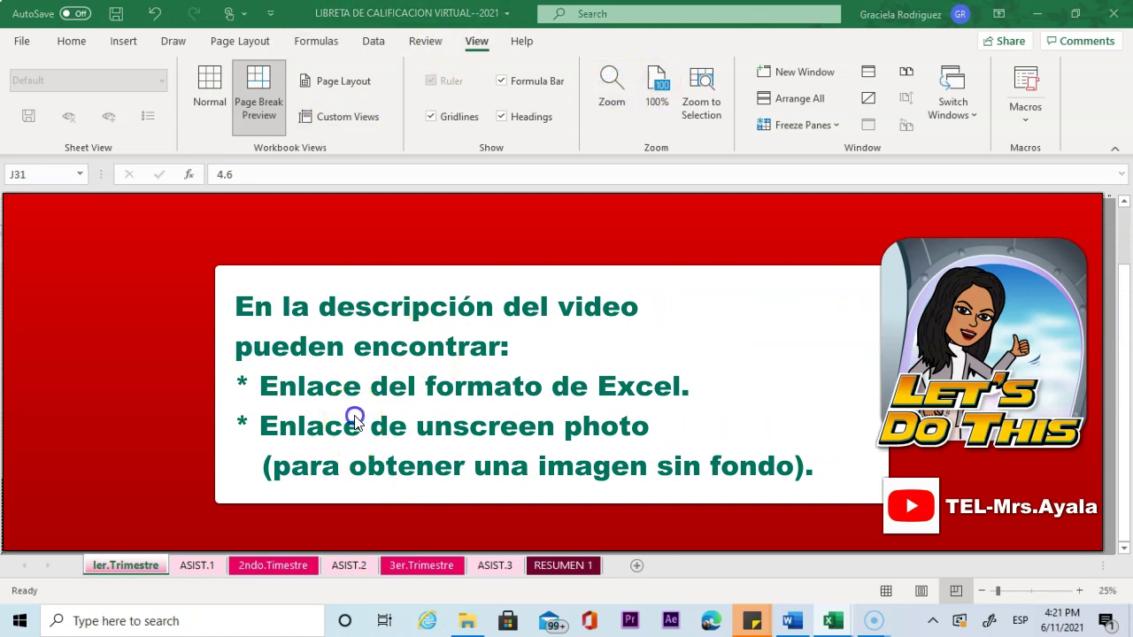
Step: Zoom back in to 75% so the whole student list is visible
ctrl+scroll(394, 509, up, 3)
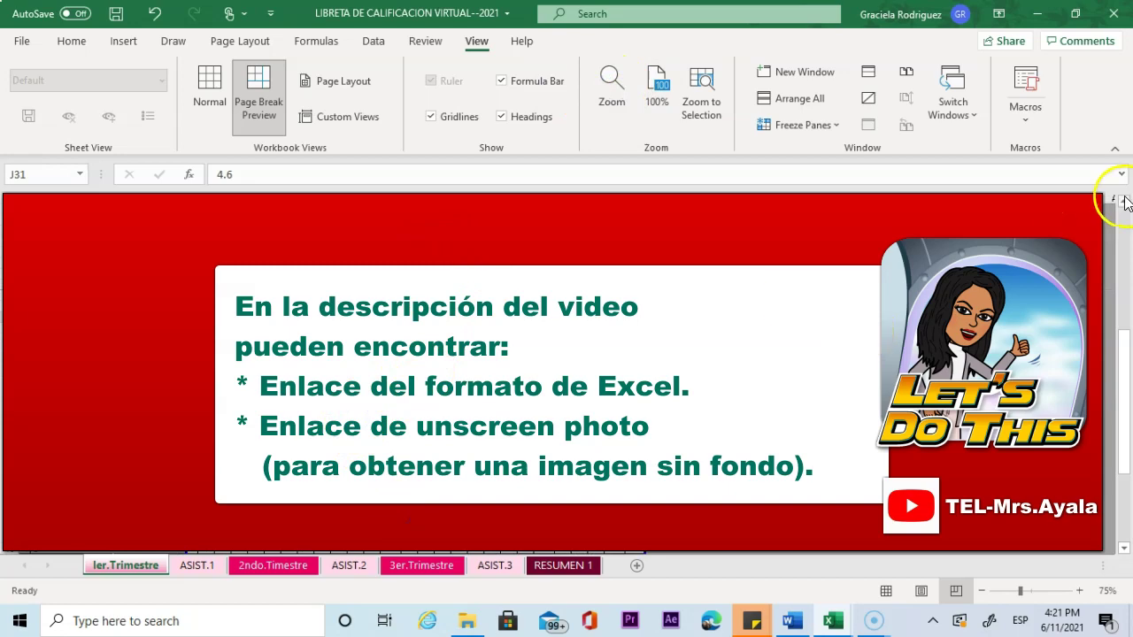